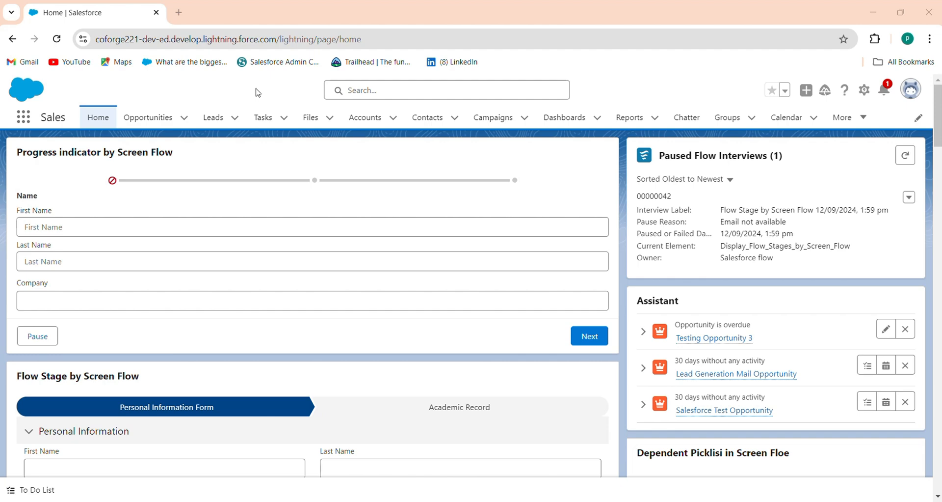
Step: Create and save a new account named Welcome Email, then show its additional record actions
click(363, 118)
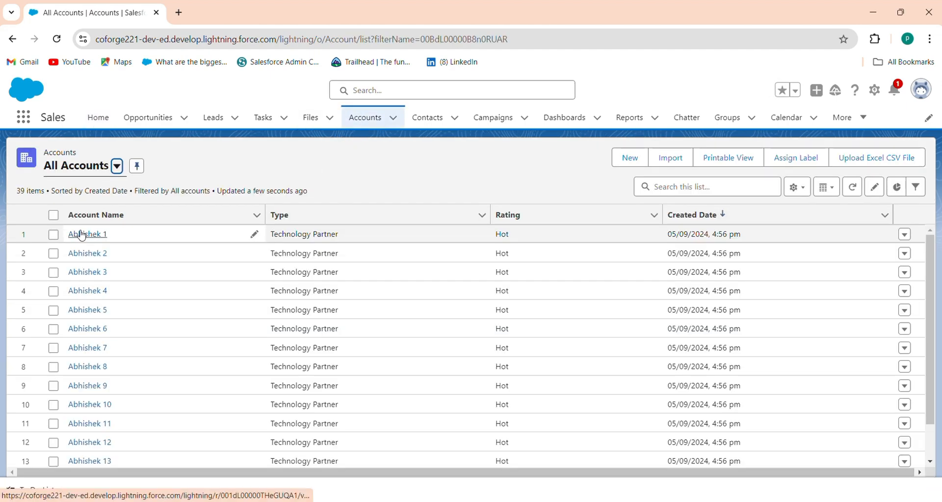
click(81, 234)
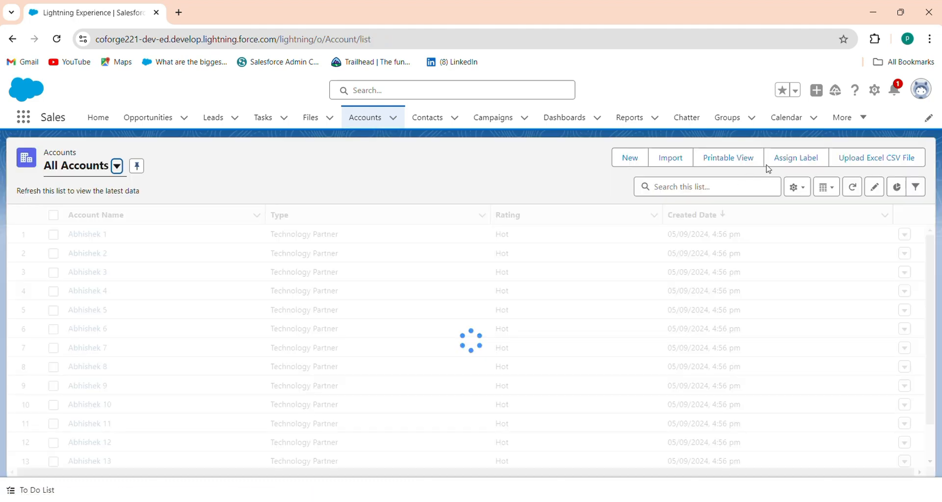
click(634, 159)
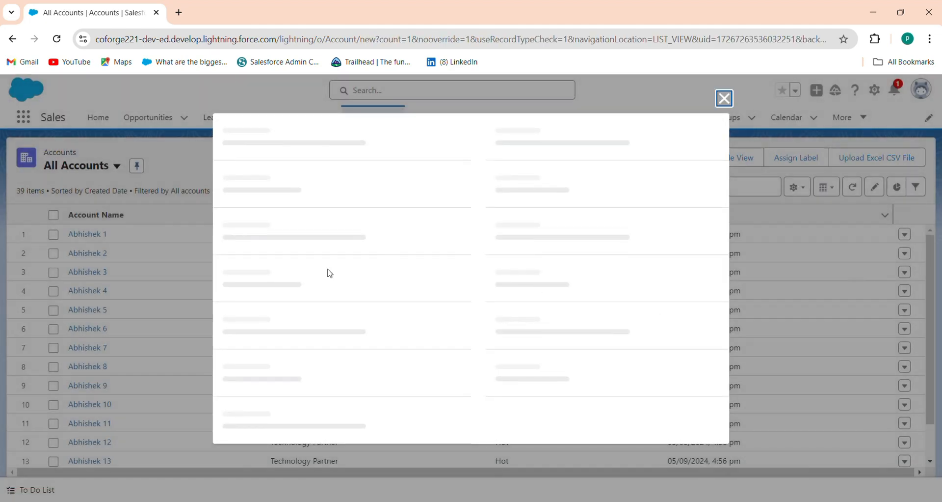
click(321, 254)
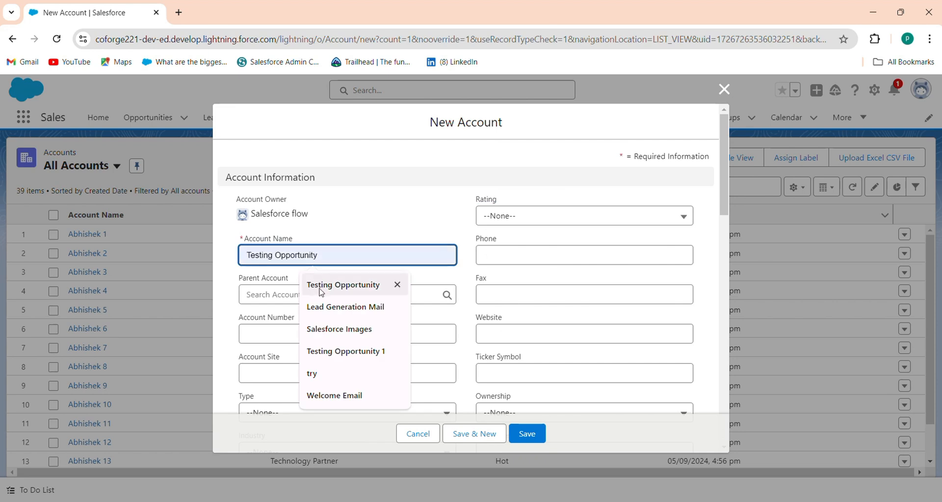
click(346, 398)
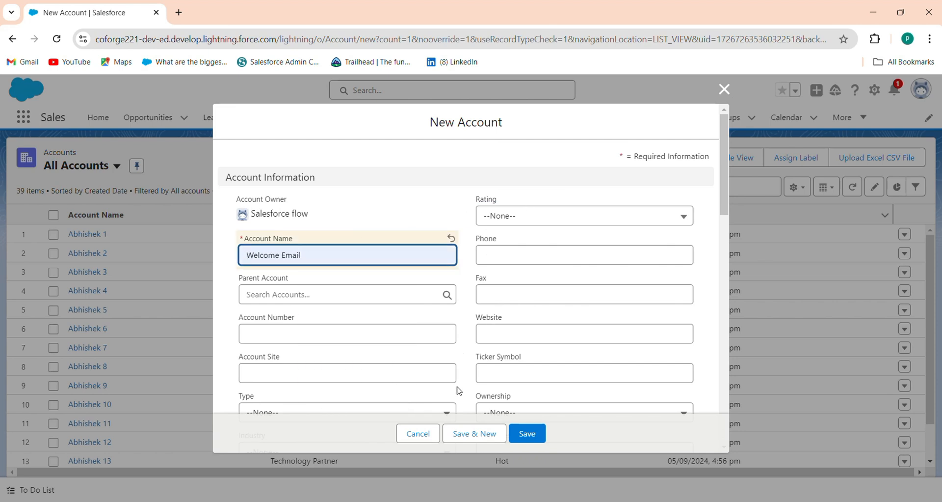
click(527, 434)
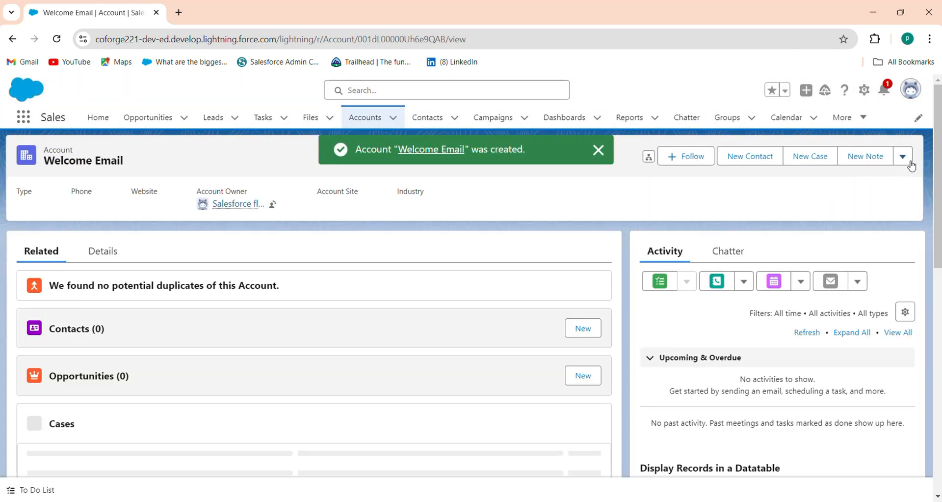
click(903, 157)
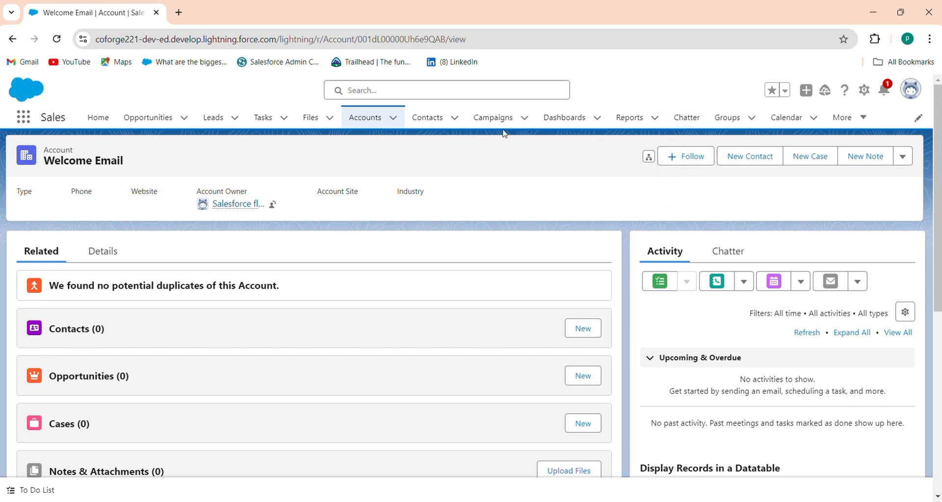
Step: Open Setup and search for "flow" to reach the Flows page
click(864, 90)
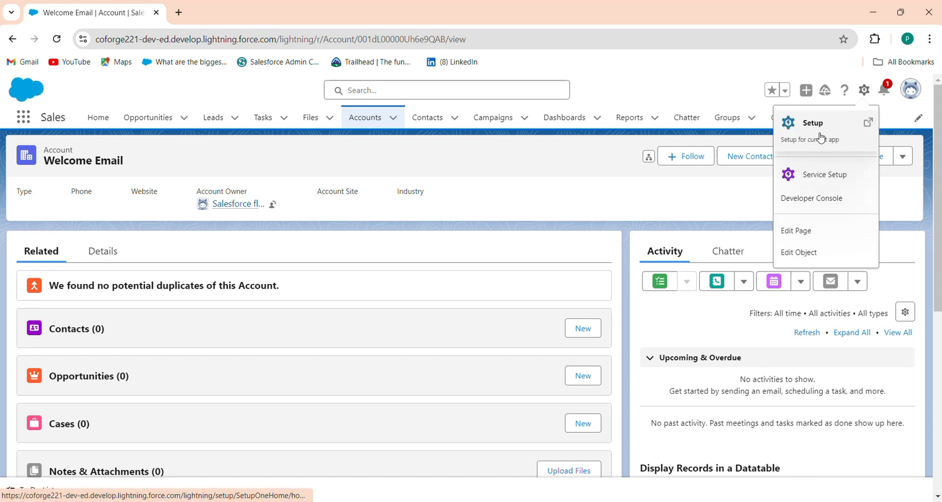
click(821, 137)
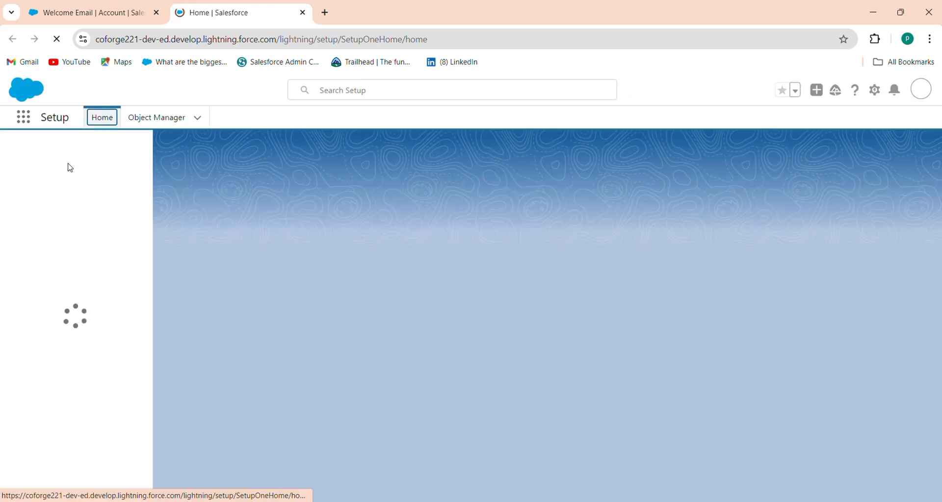
click(70, 161)
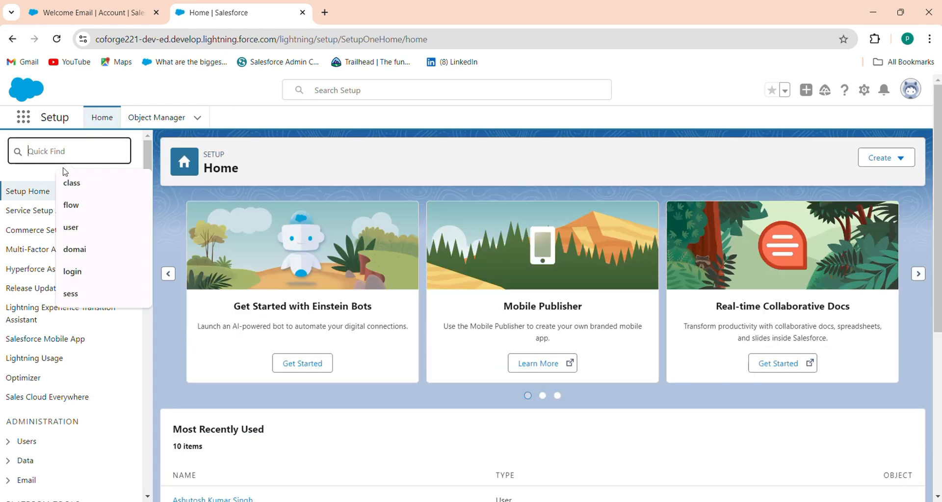
text(flow)
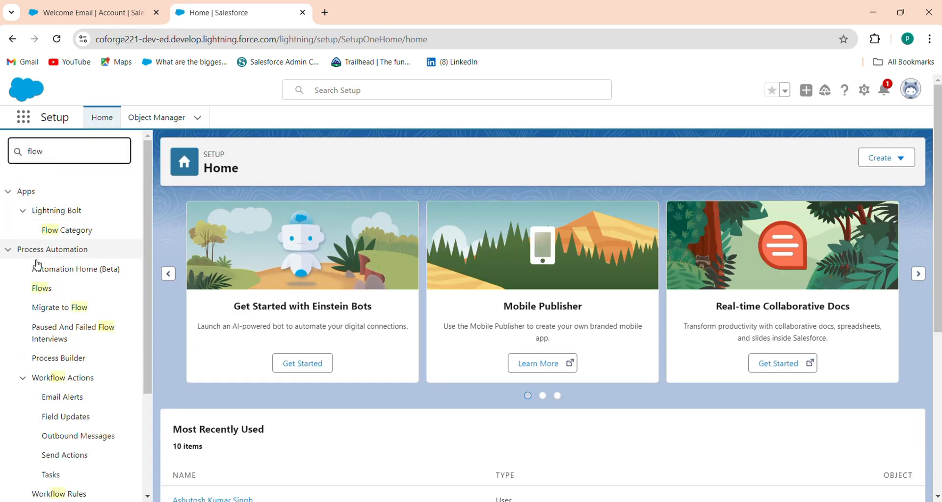
click(34, 291)
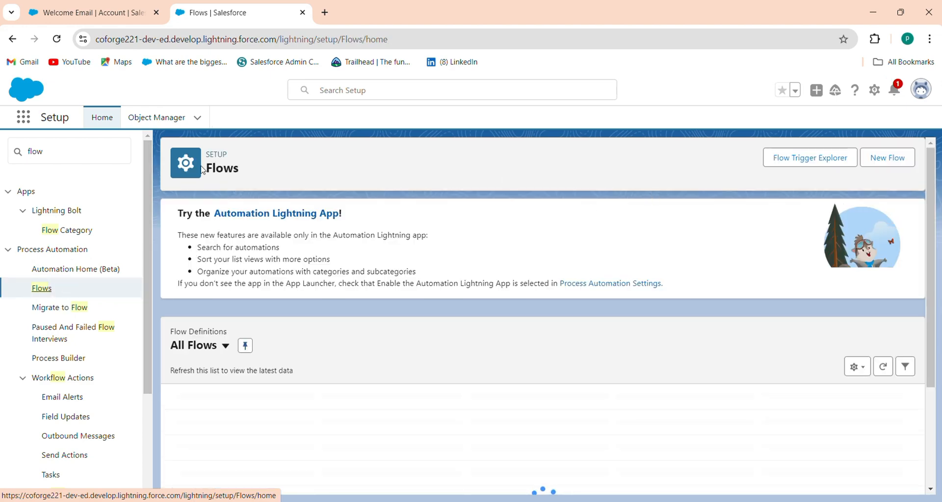
Step: Open the profile's personal settings in a new browser tab and switch to it
click(921, 93)
right_click(772, 155)
click(784, 166)
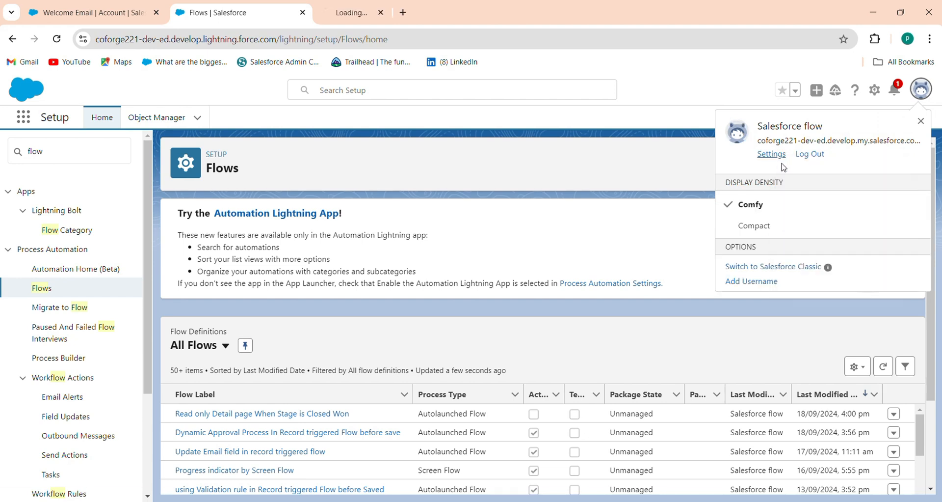
click(373, 13)
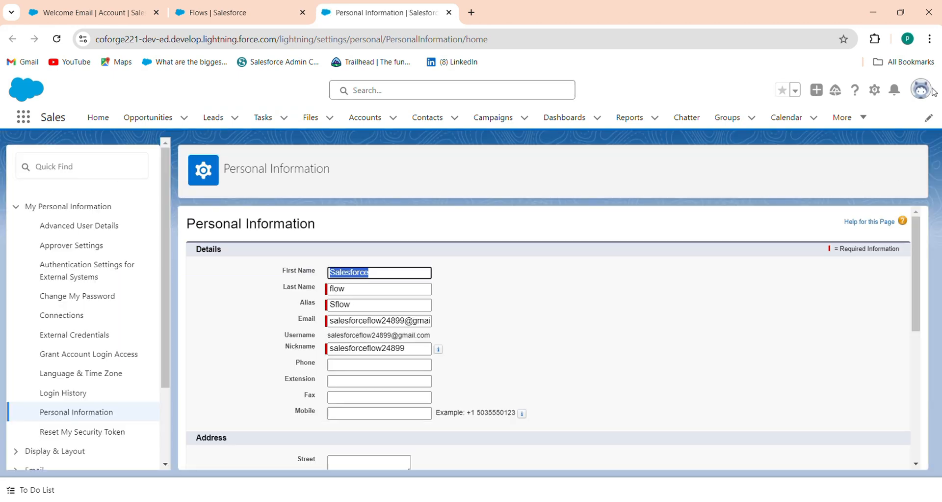
click(923, 90)
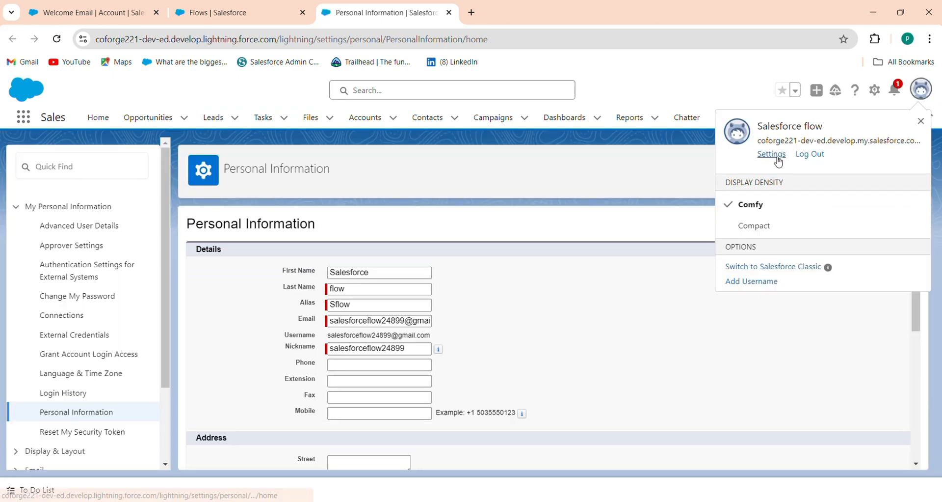
click(67, 171)
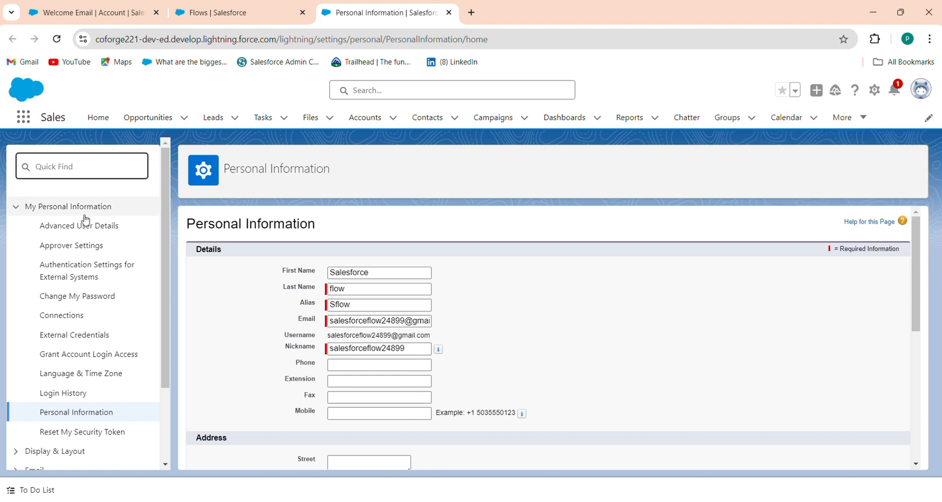
Step: Save the Chatter My Feeds settings with automatic following of records that I create enabled
scroll(81, 262, down, 2)
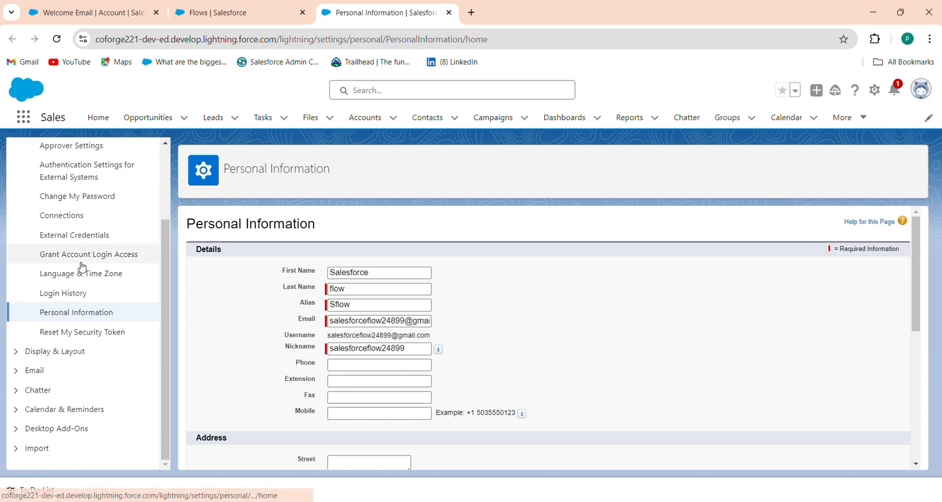
click(40, 397)
scroll(59, 400, down, 1)
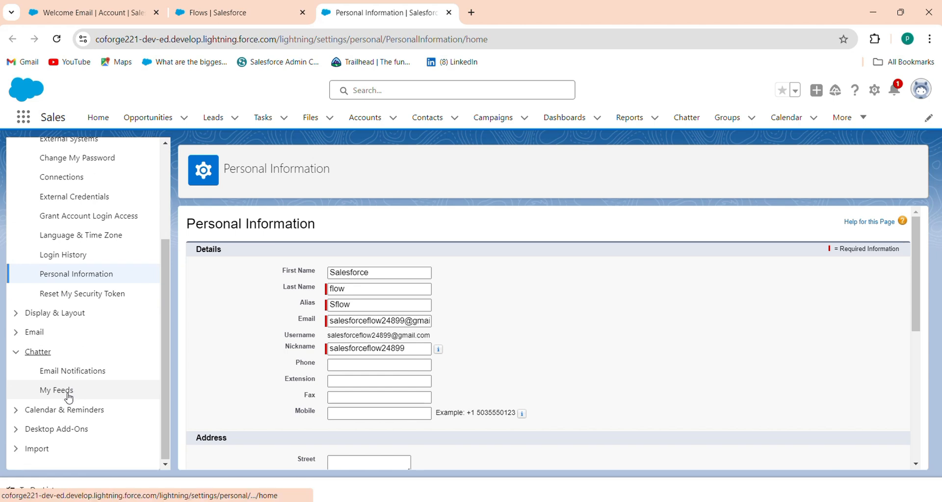
click(51, 390)
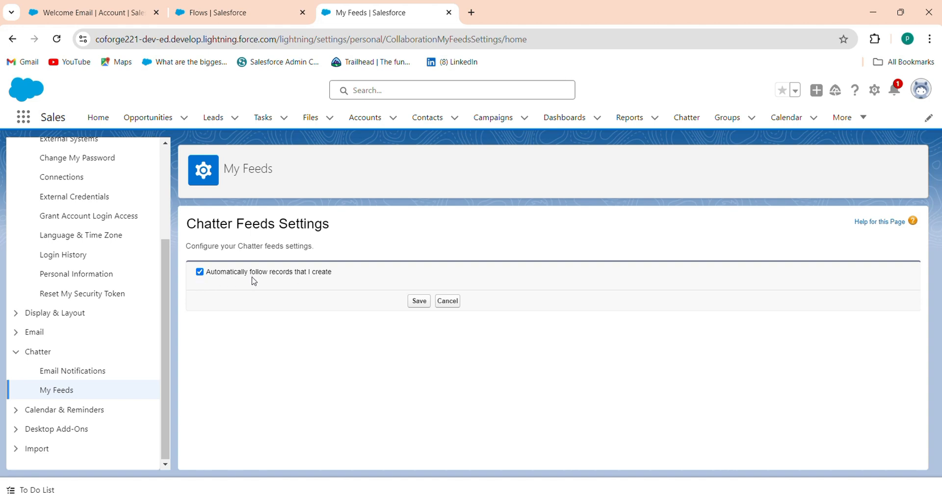
click(420, 301)
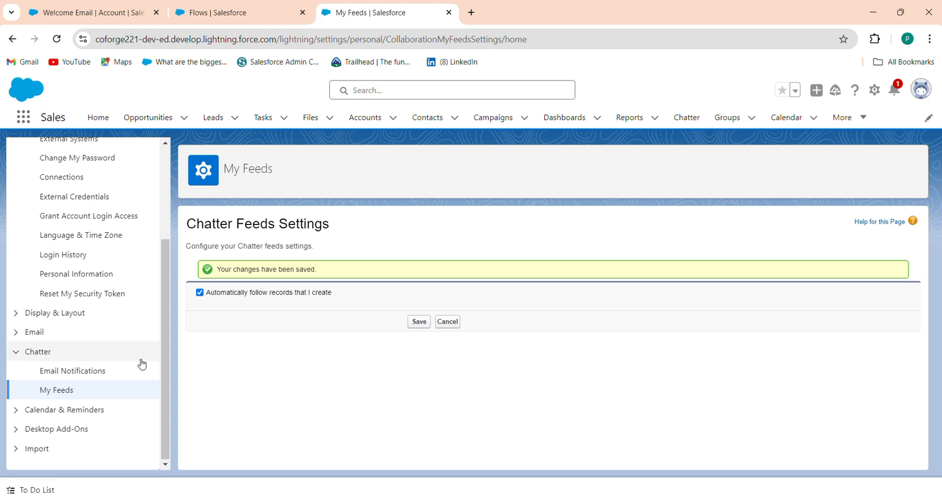
scroll(59, 423, up, 3)
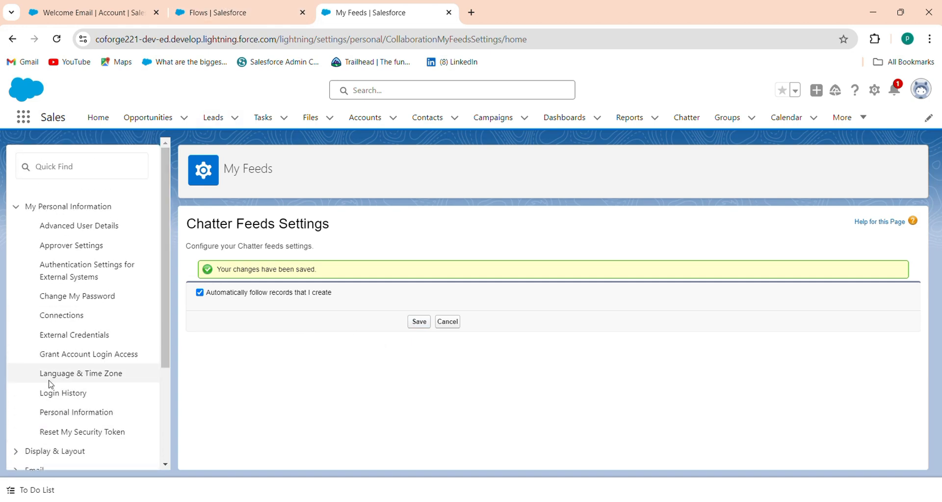
scroll(22, 427, down, 3)
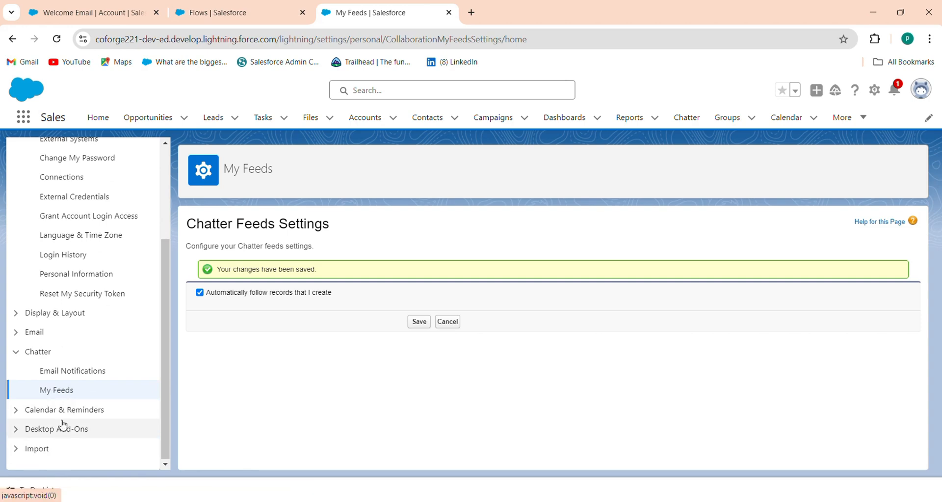
scroll(76, 354, up, 1)
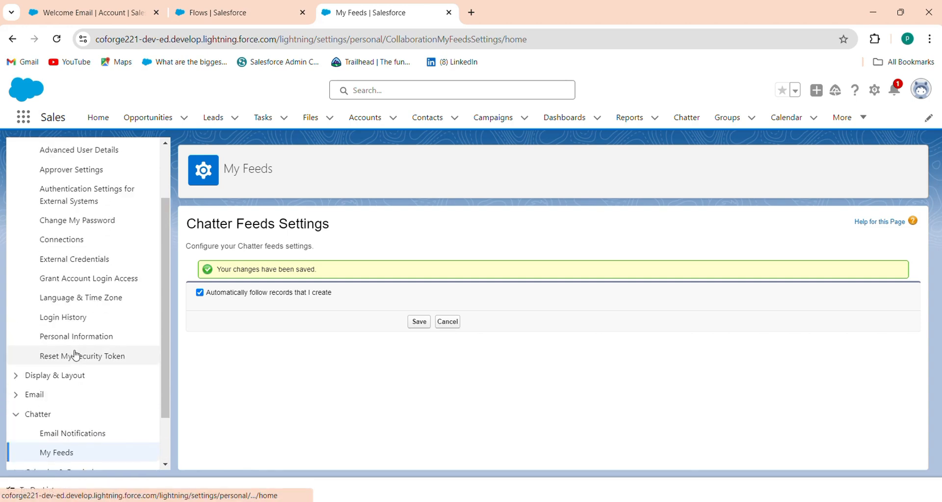
scroll(76, 354, up, 1)
Step: Return to the Flows setup page and create a new Record-Triggered Flow from scratch
click(231, 11)
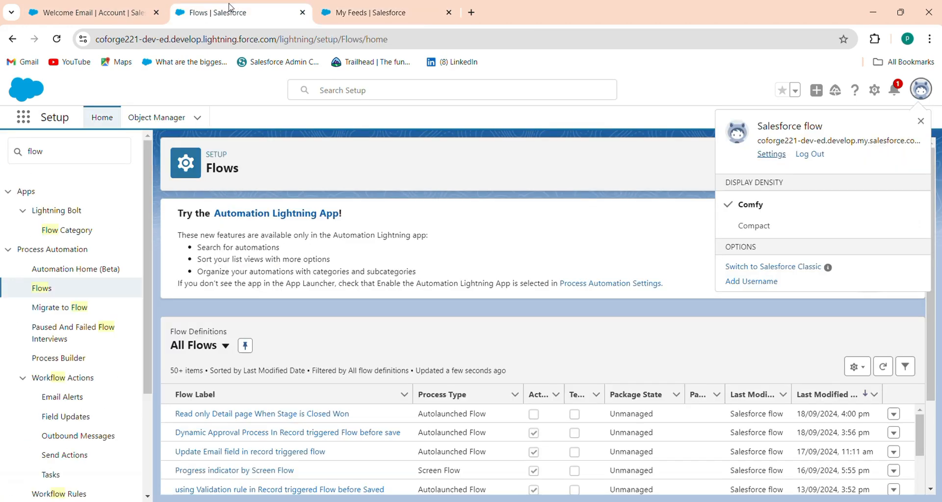
click(619, 221)
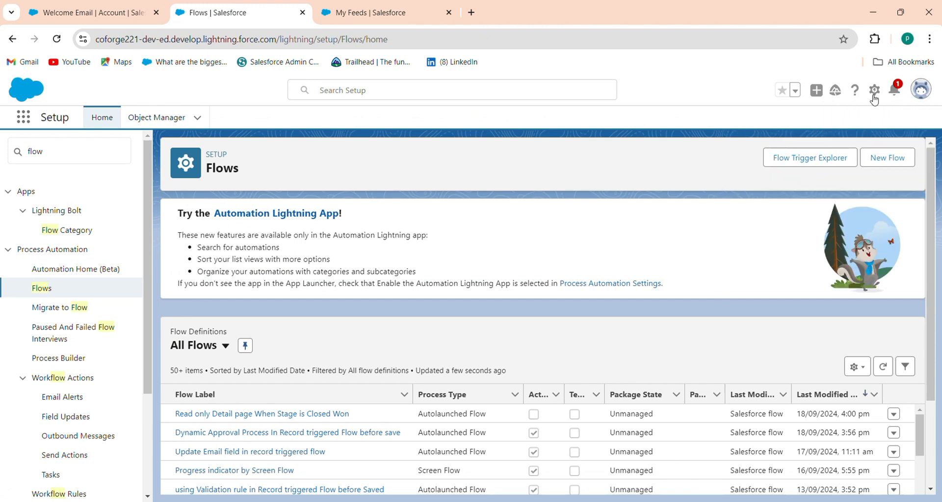
click(878, 158)
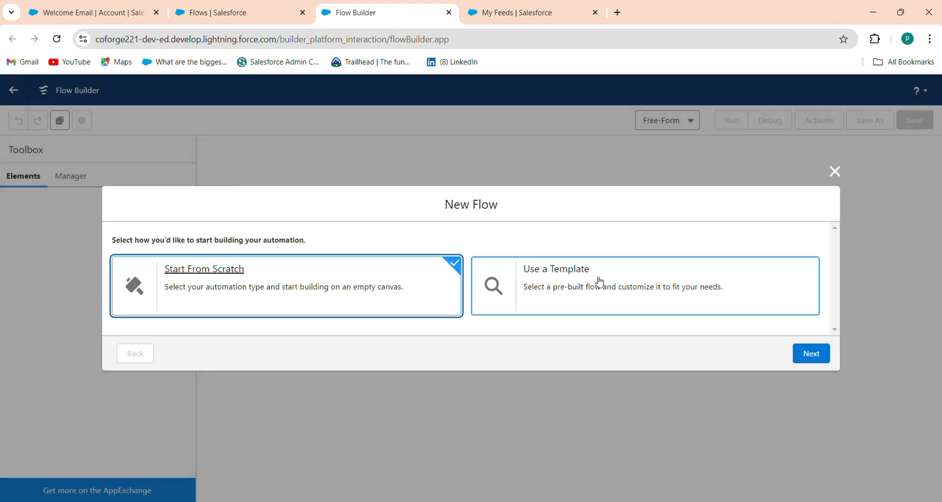
click(813, 353)
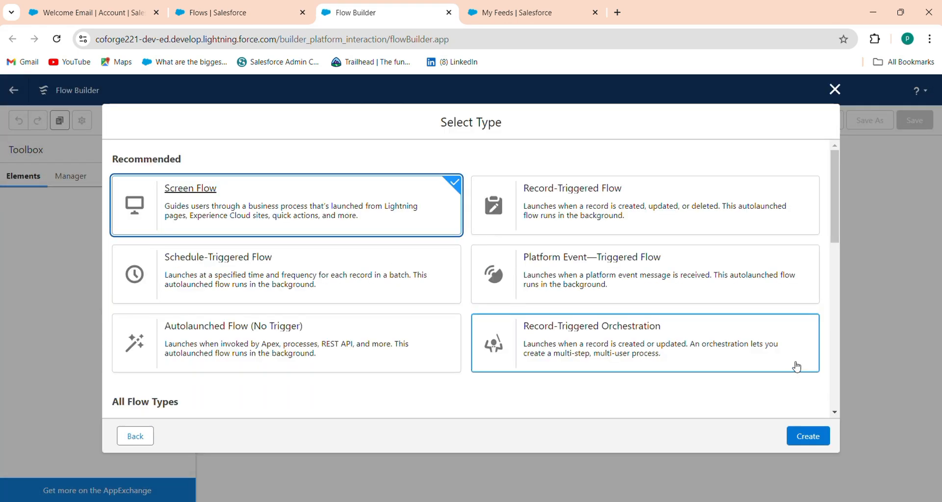
click(663, 206)
click(796, 445)
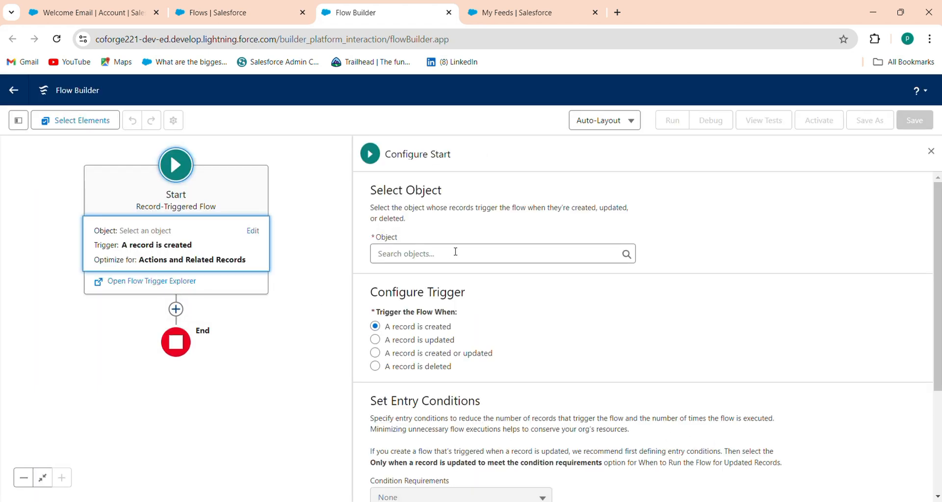
Step: Set User as the object whose records trigger the flow
click(453, 251)
text(user)
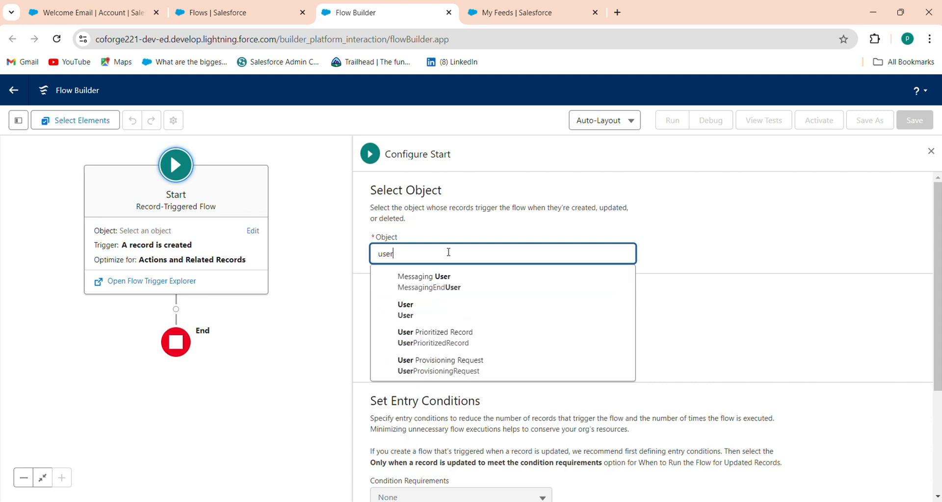
click(452, 307)
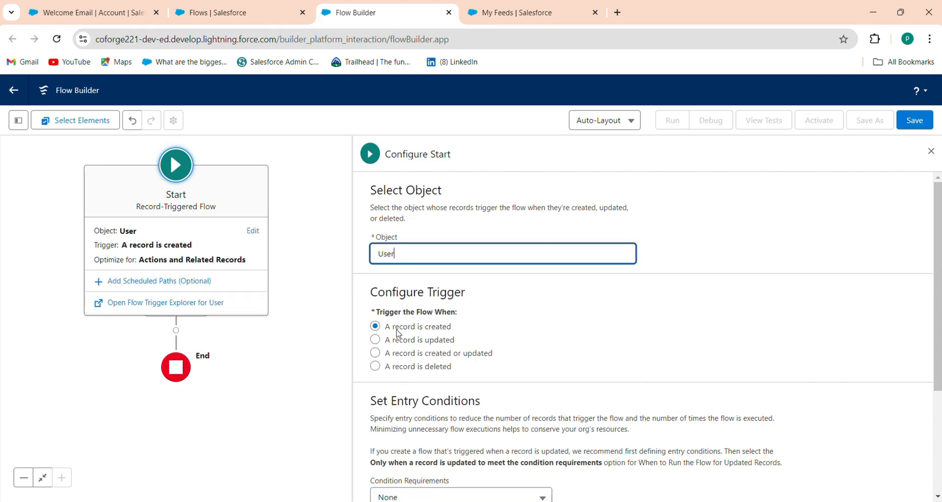
Step: Set the entry conditions to All Conditions Are Met (AND), with IsActive Equals {!$GlobalConstant.True}
scroll(410, 338, down, 3)
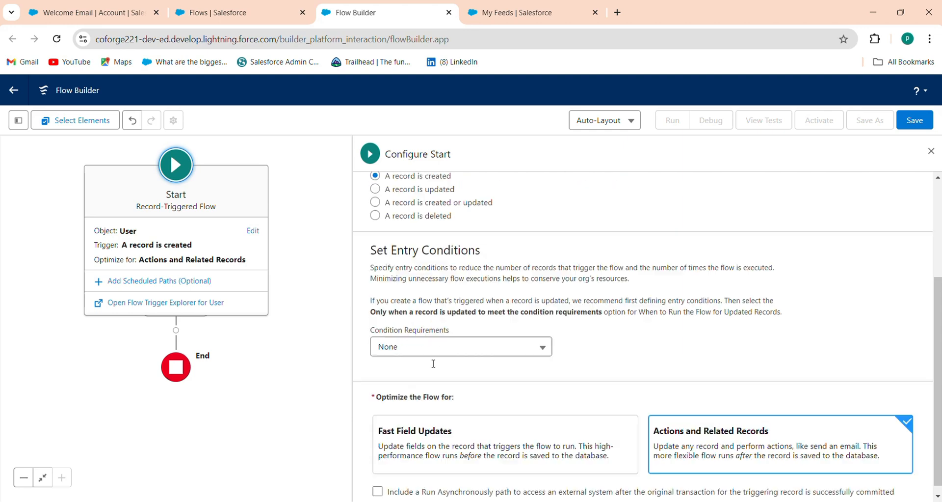
click(419, 339)
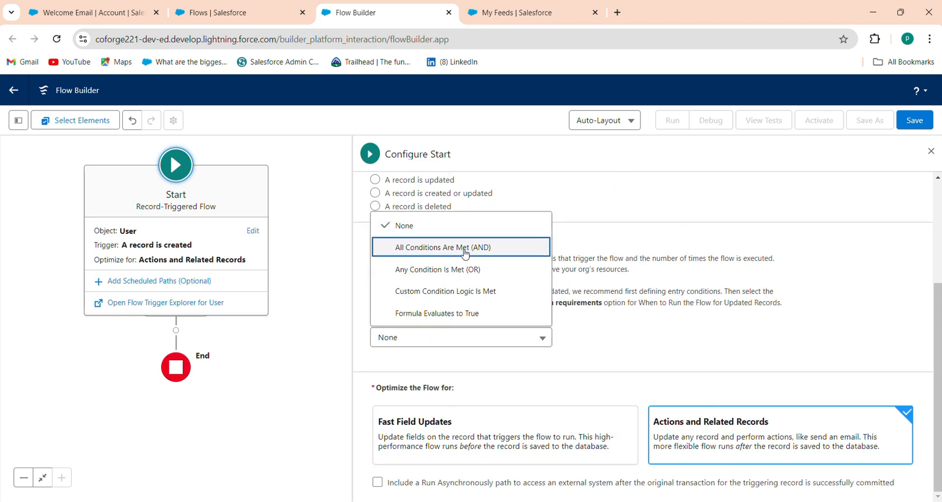
click(442, 247)
click(437, 386)
text(is)
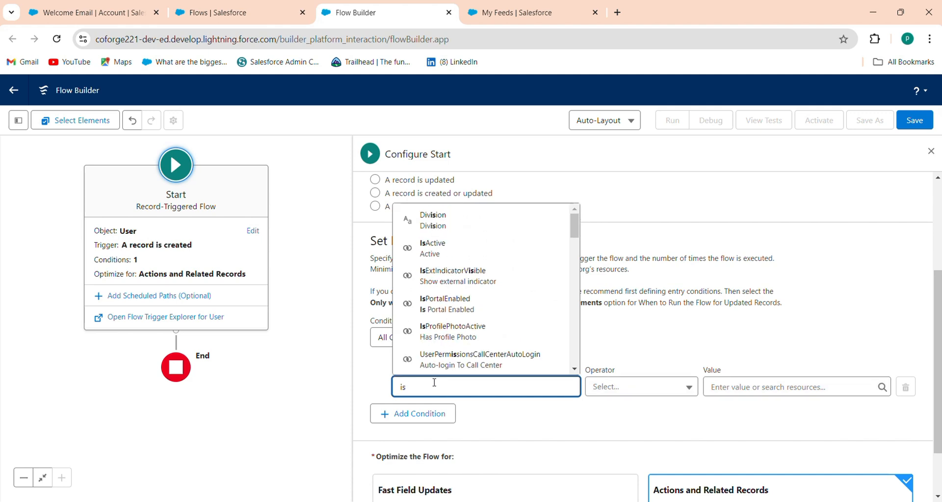
text(ac)
click(452, 363)
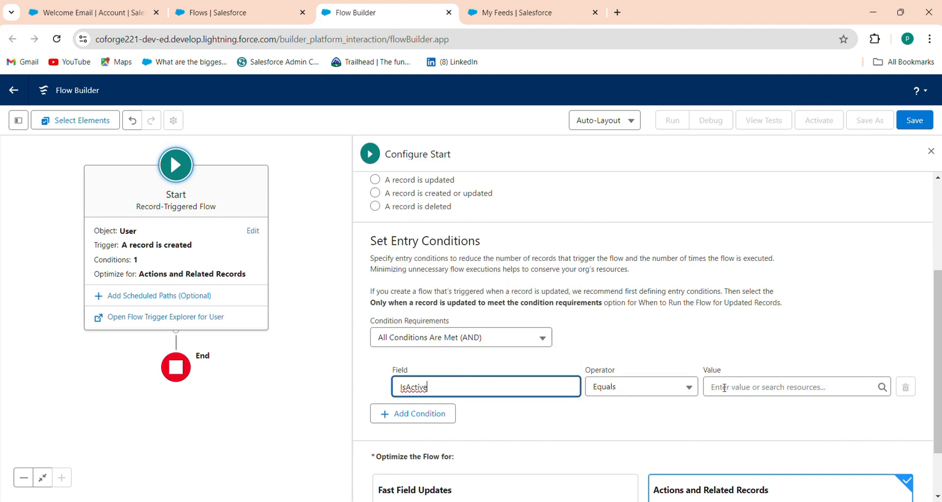
click(769, 387)
click(731, 359)
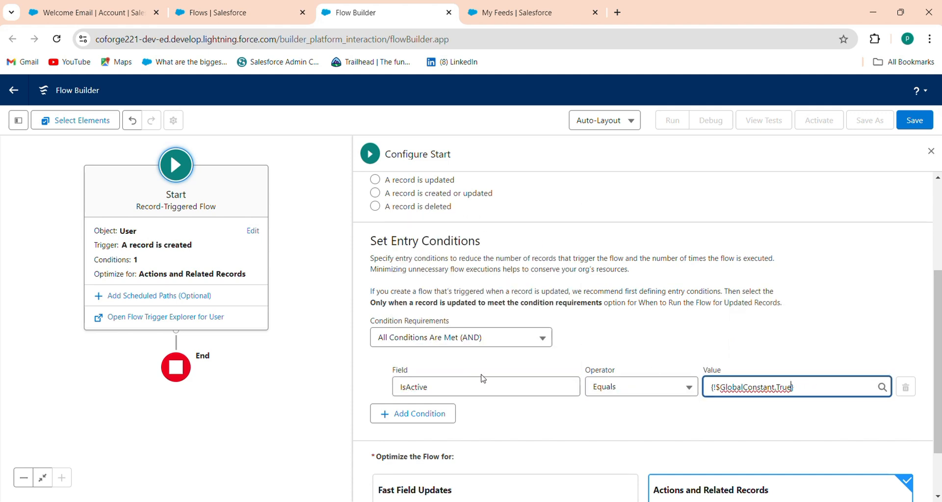
Step: Optimize the flow for Fast Field Updates and add an Assignment element labelled "Follow the record that I create" after Start
scroll(362, 399, down, 2)
click(402, 433)
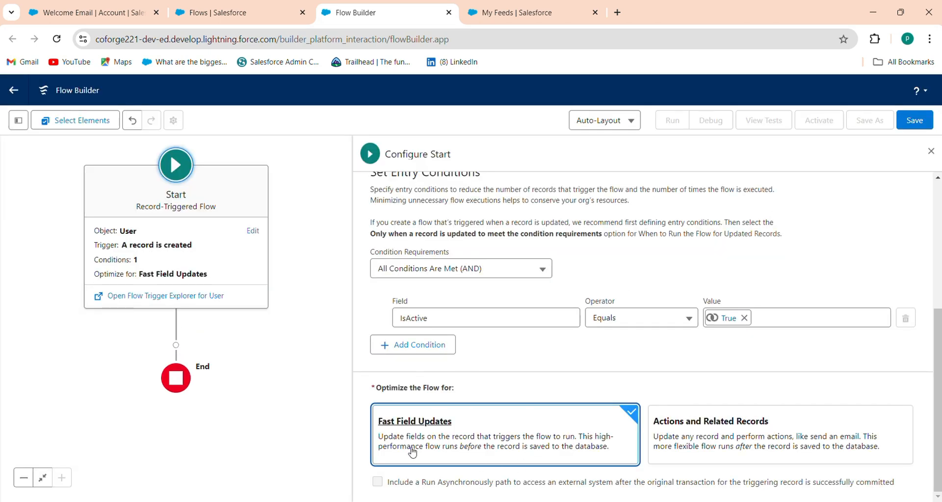
click(176, 344)
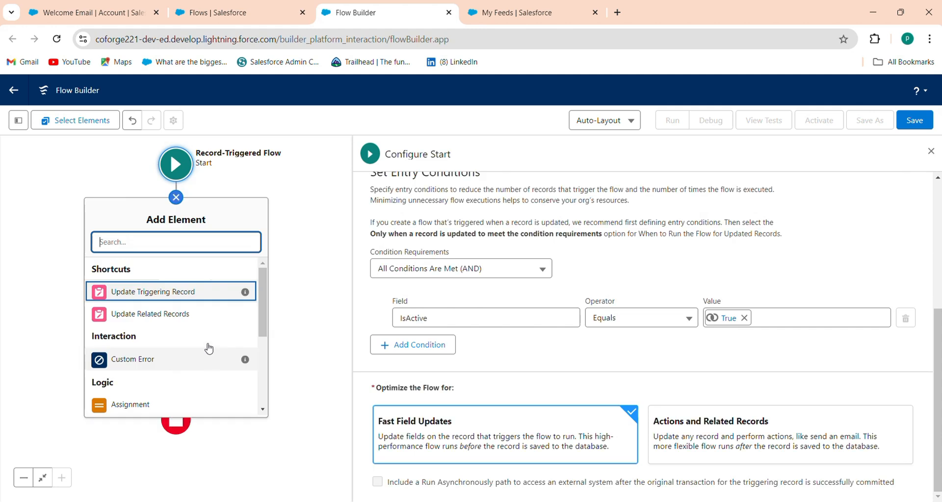
text(Au)
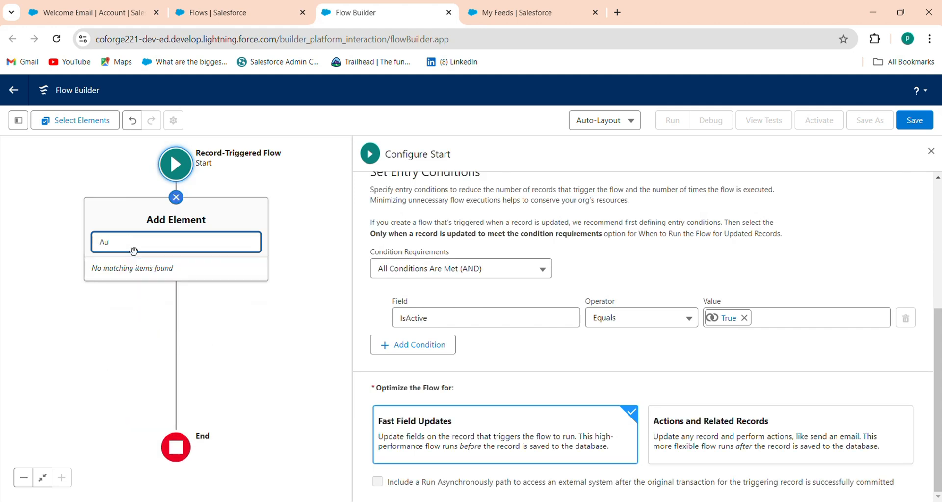
key(BackSpace)
text(ss)
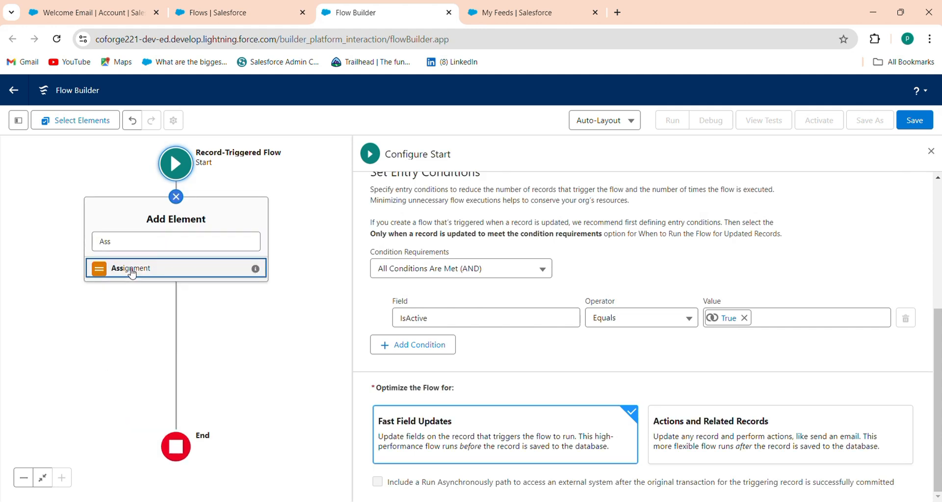
key(Return)
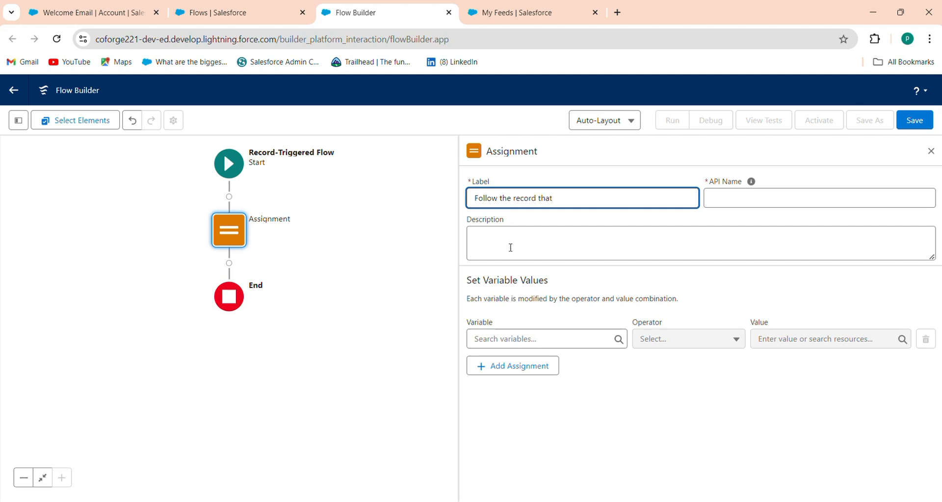
text(Follow the record that I create)
key(Tab)
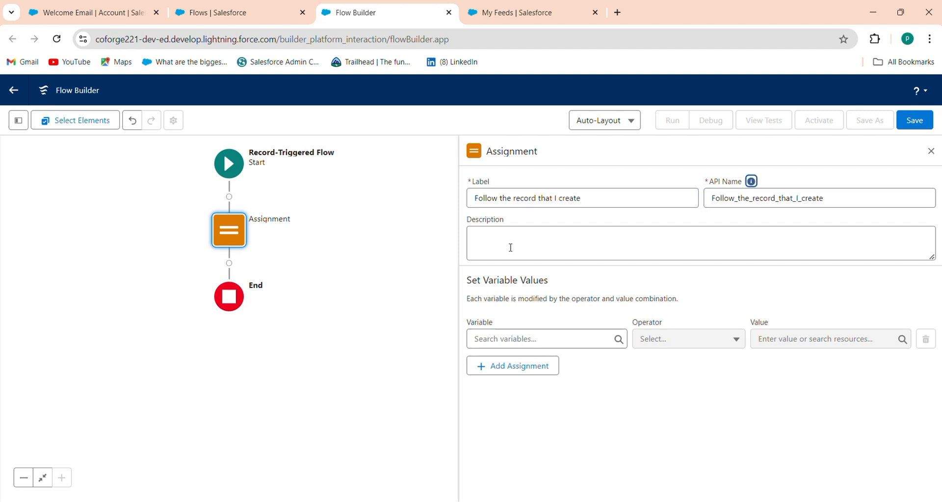
Step: Assign $Record > UserPreferencesEnableAutoSubForFeeds Equals $GlobalConstant.True in the Assignment element
click(491, 335)
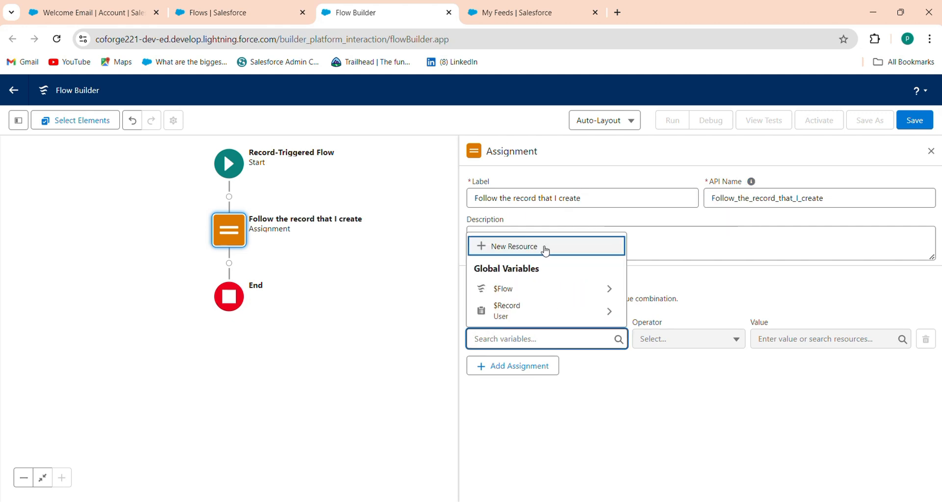
click(550, 293)
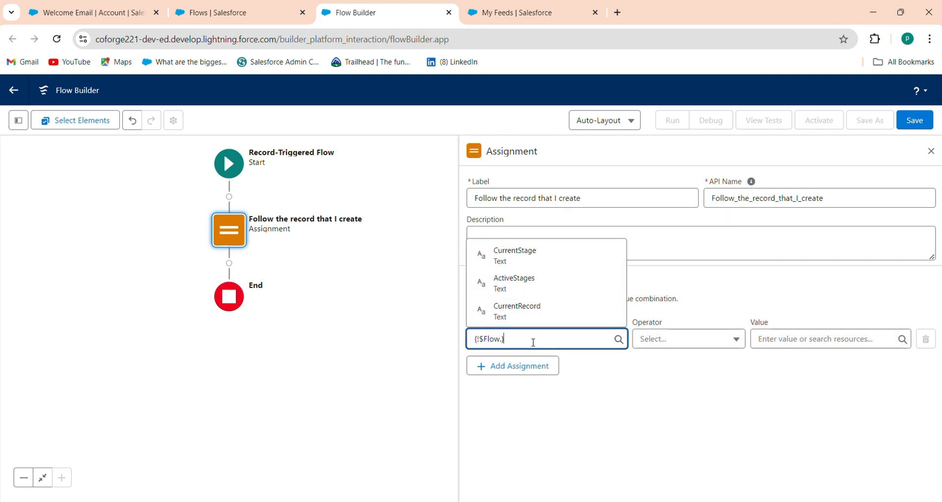
drag(534, 342, 463, 337)
key(BackSpace)
click(553, 320)
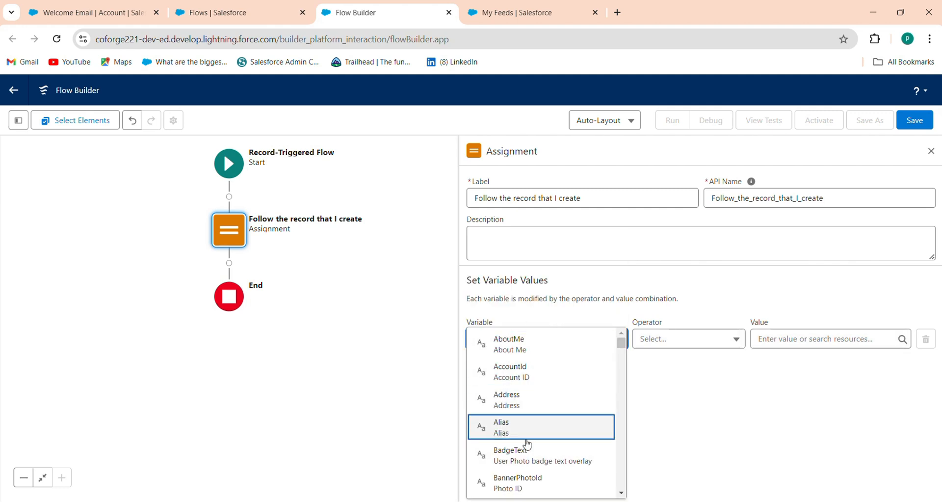
text(enab)
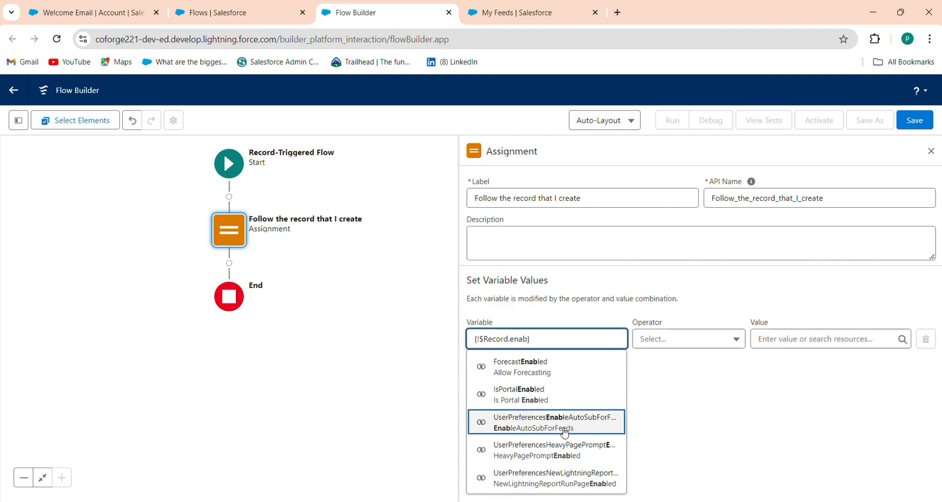
click(543, 430)
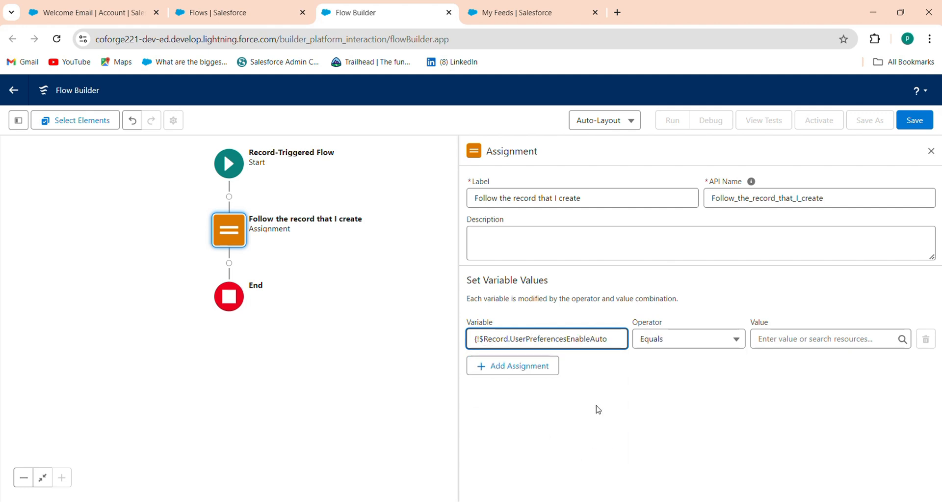
click(787, 338)
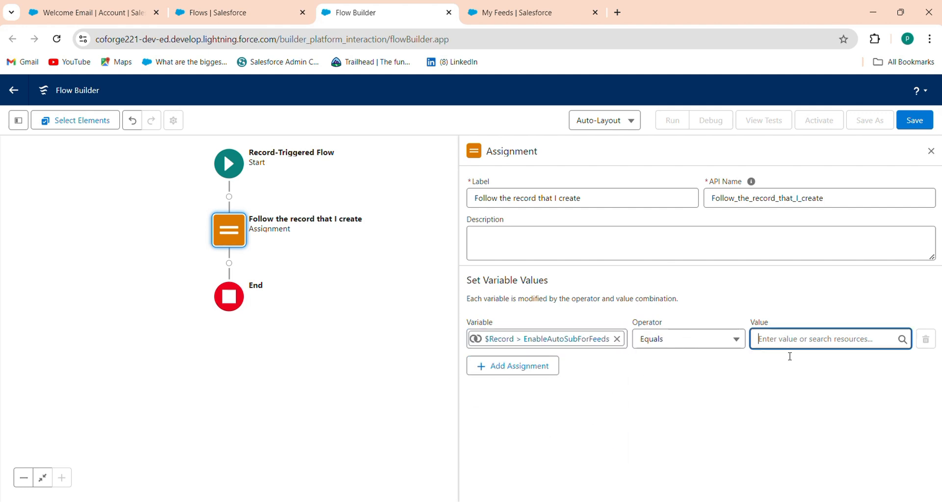
text(tr)
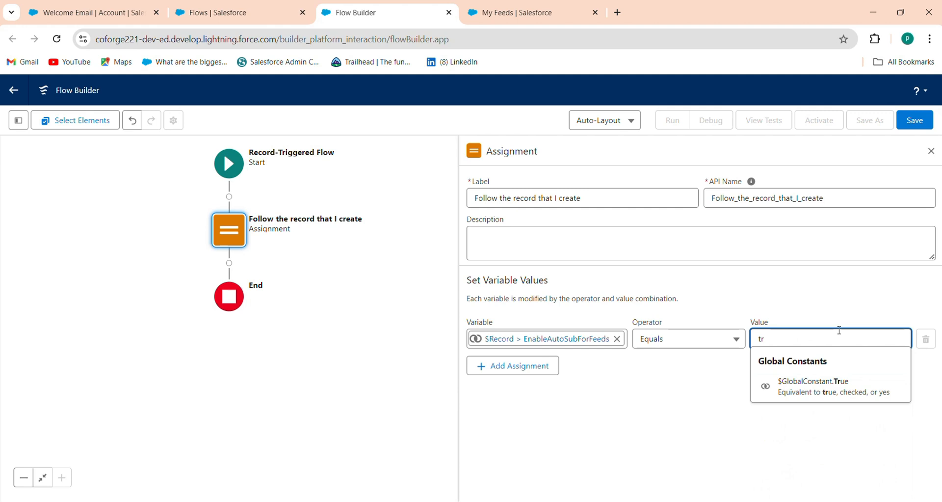
click(841, 388)
Step: Start saving the flow and enter the label "Auto Follow the records that I create by Record Triggered Flow"
click(923, 125)
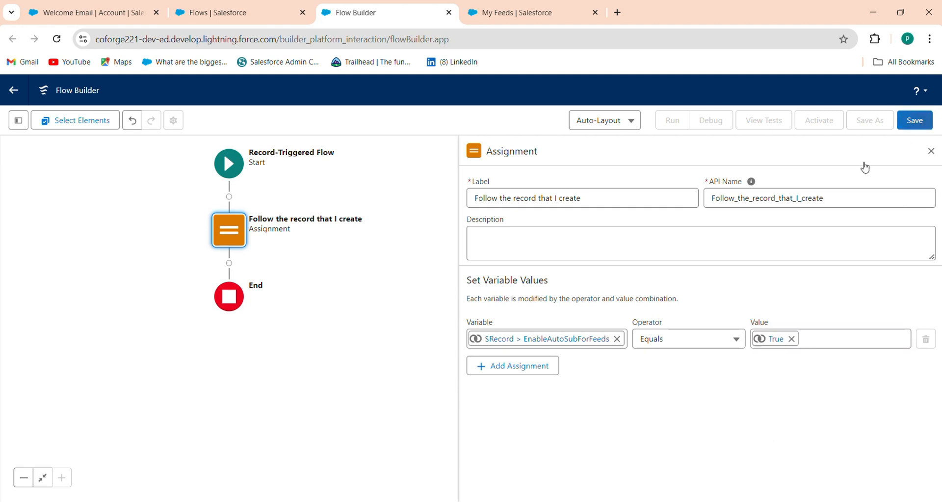
click(362, 245)
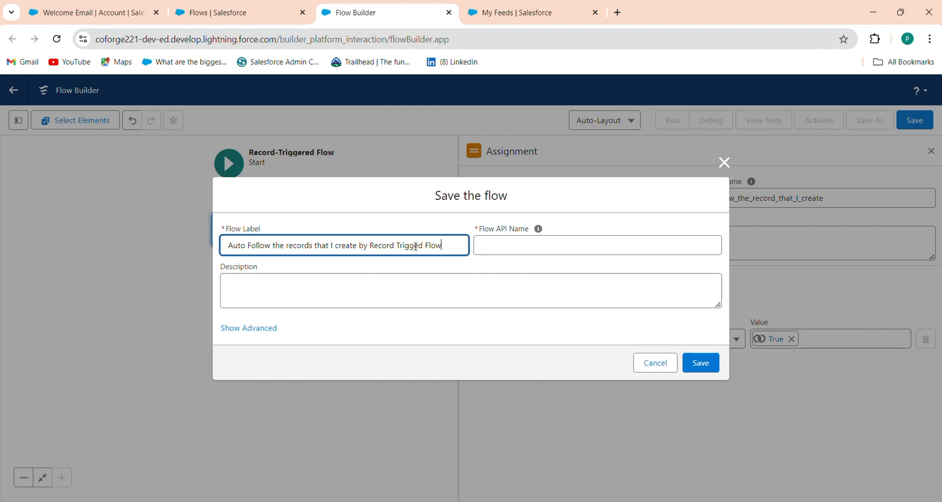
text(r)
key(Tab)
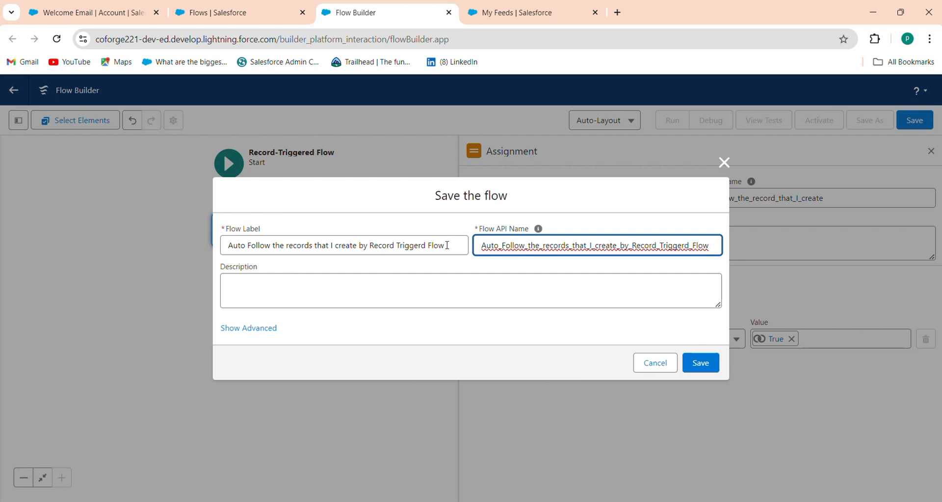
click(423, 248)
text(e)
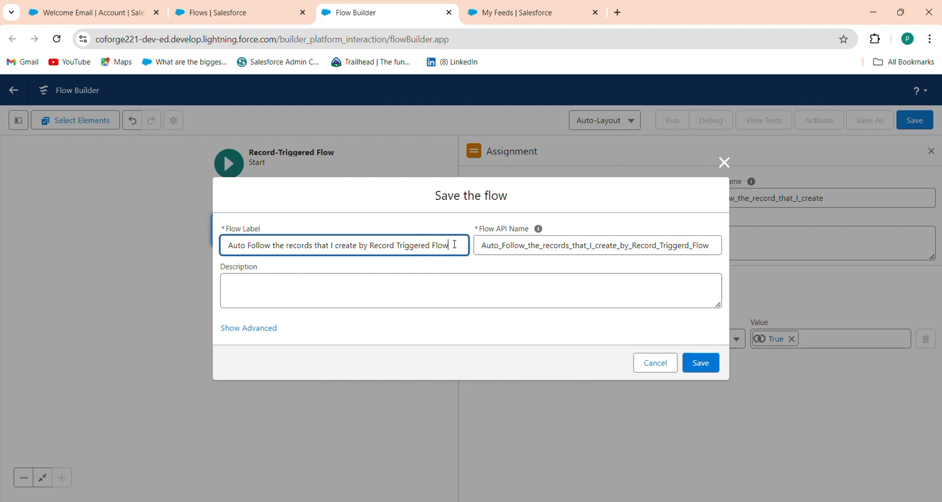
Step: Regenerate the flow API name as Auto_Follow_the_records_that_I_create_by_Record_Triggered_Flow, then save and activate the flow
drag(454, 244, 216, 252)
click(669, 244)
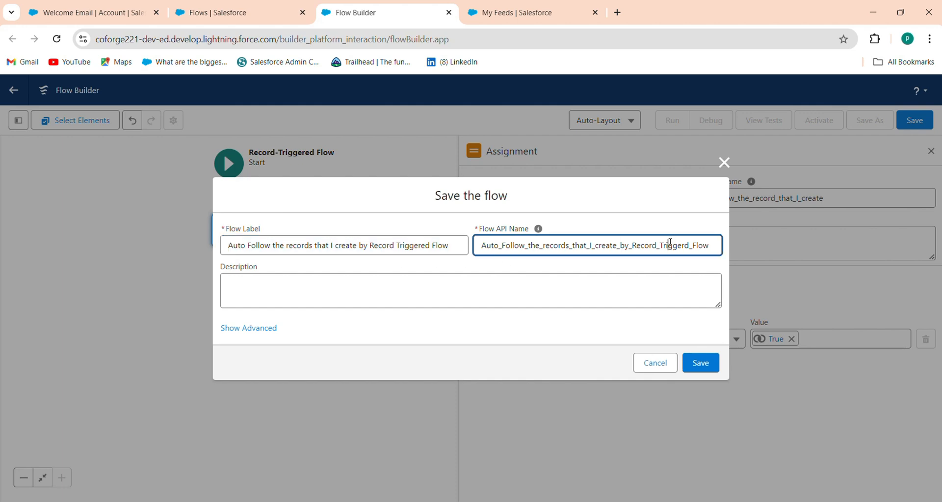
double_click(670, 243)
key(BackSpace)
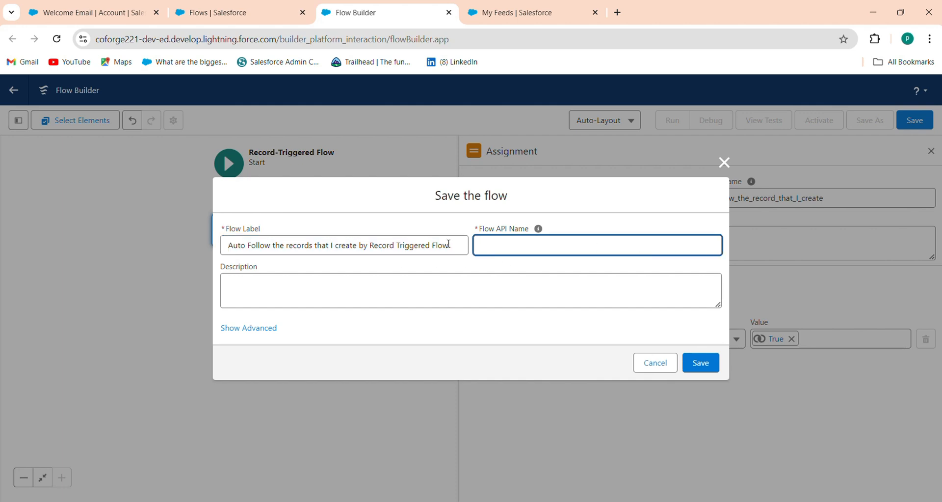
drag(449, 244, 150, 251)
click(583, 248)
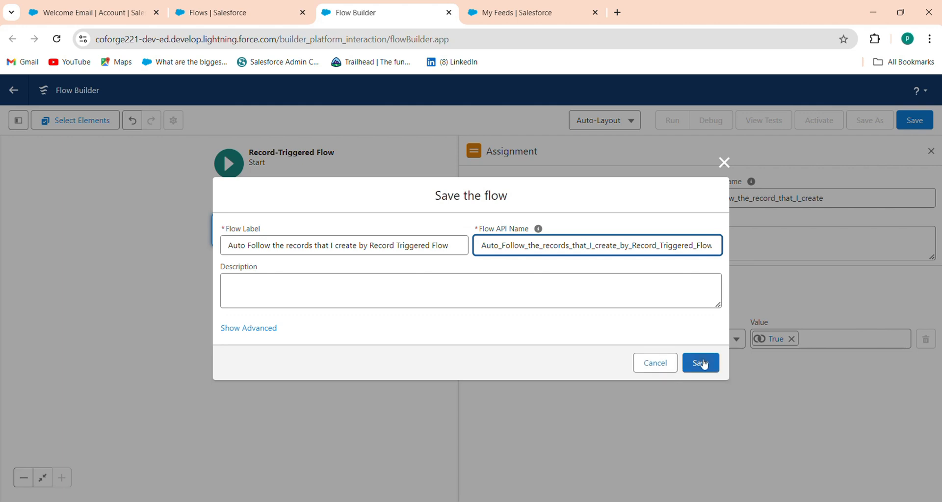
click(700, 369)
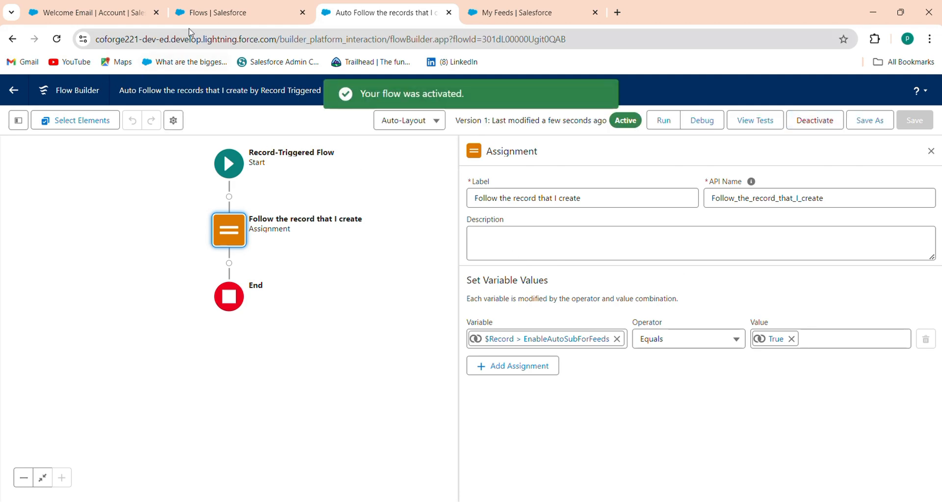
Step: Return to Setup, search for "user", open the Users page and start a new user record
click(210, 16)
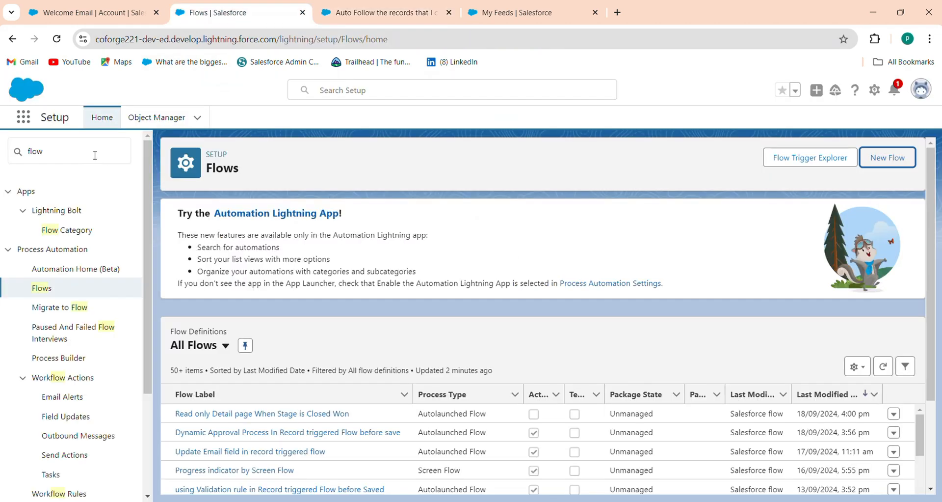
click(102, 116)
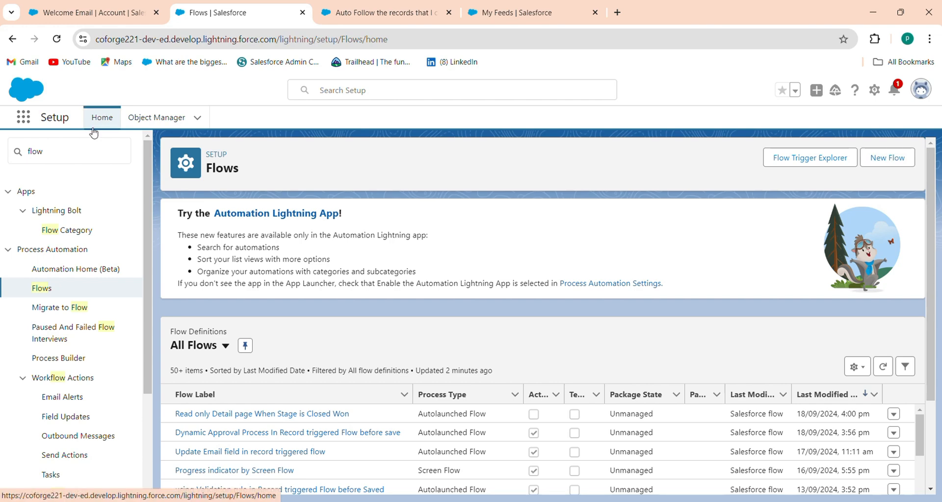
triple_click(10, 159)
text(u)
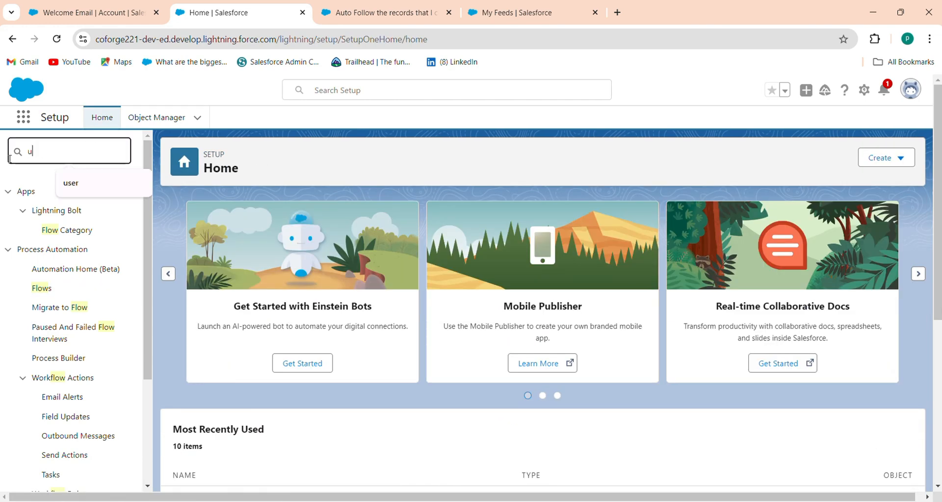
click(72, 182)
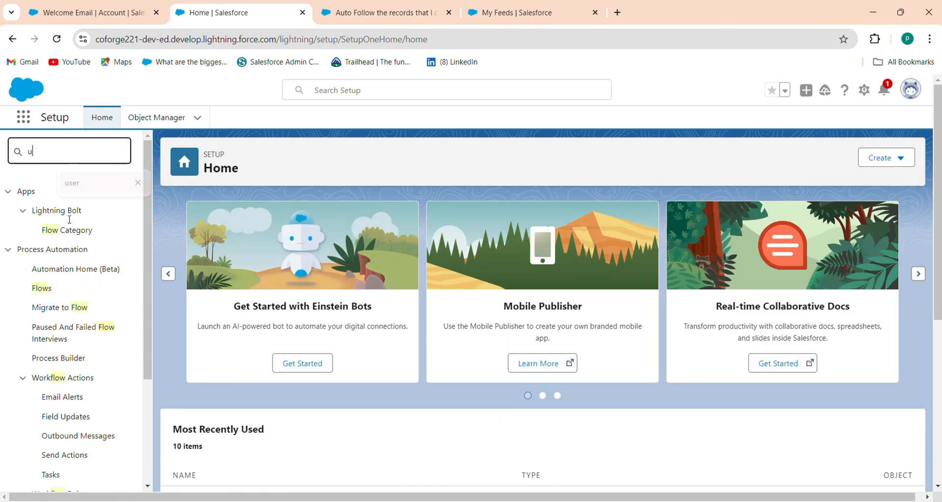
scroll(40, 366, down, 10)
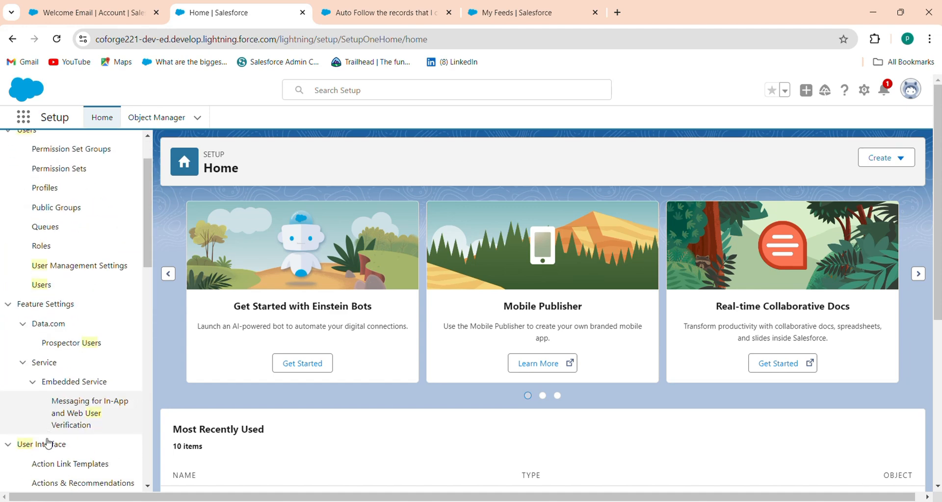
scroll(60, 388, up, 10)
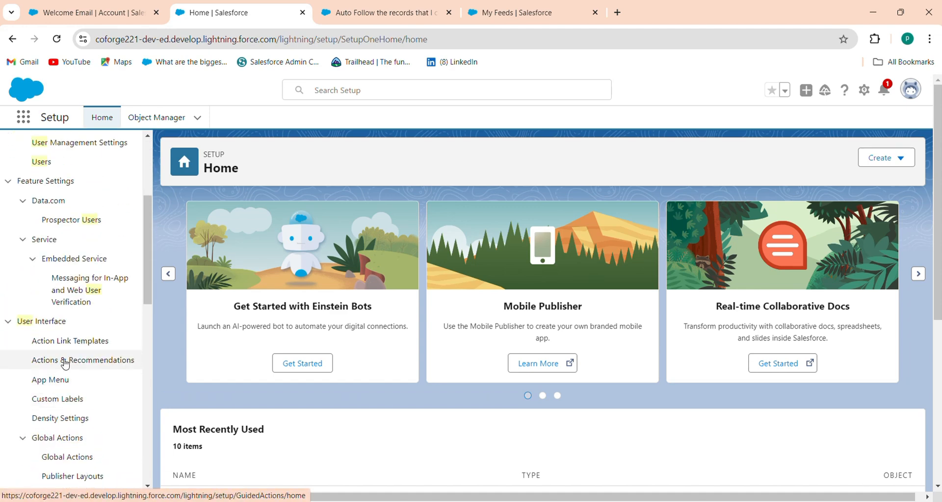
click(42, 348)
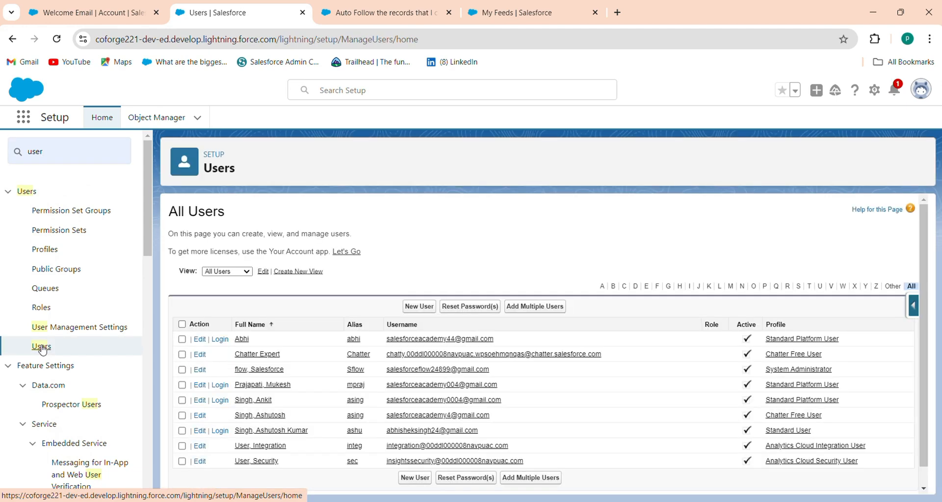
click(418, 306)
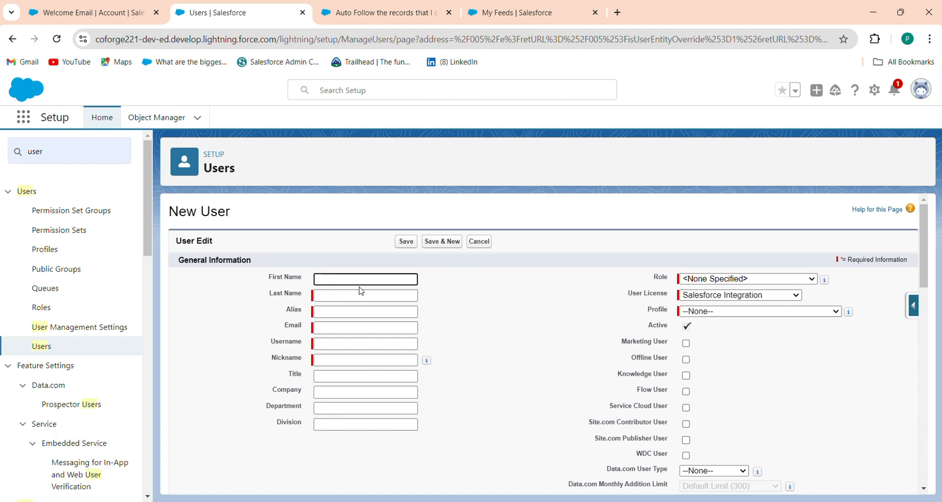
Step: Fill in the new user's last name, alias, email and a unique username
click(360, 296)
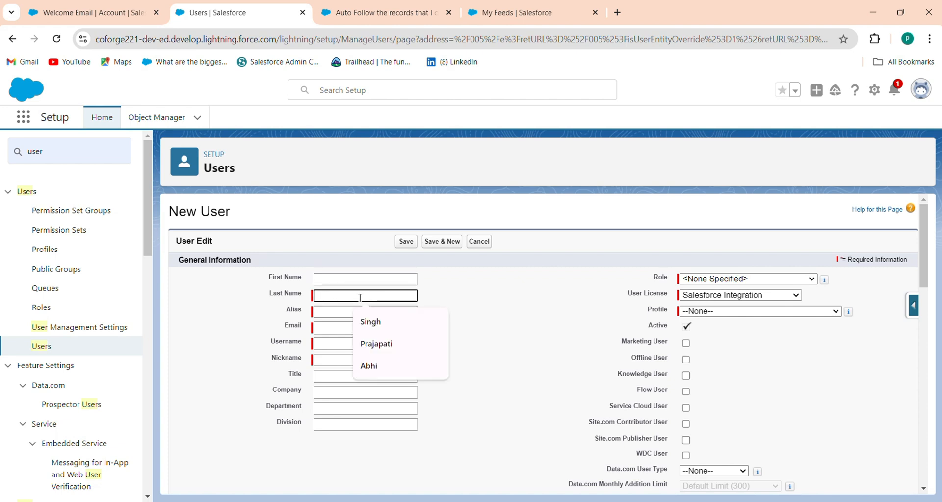
click(335, 327)
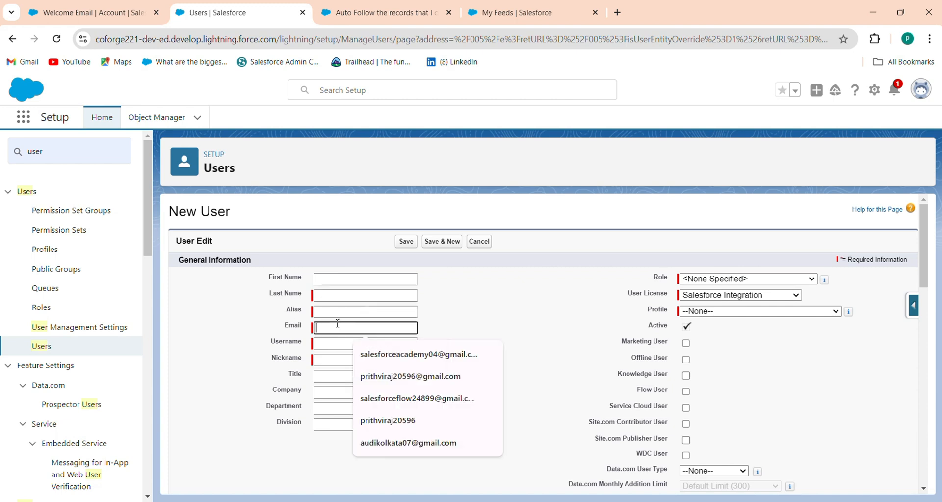
click(390, 364)
click(393, 343)
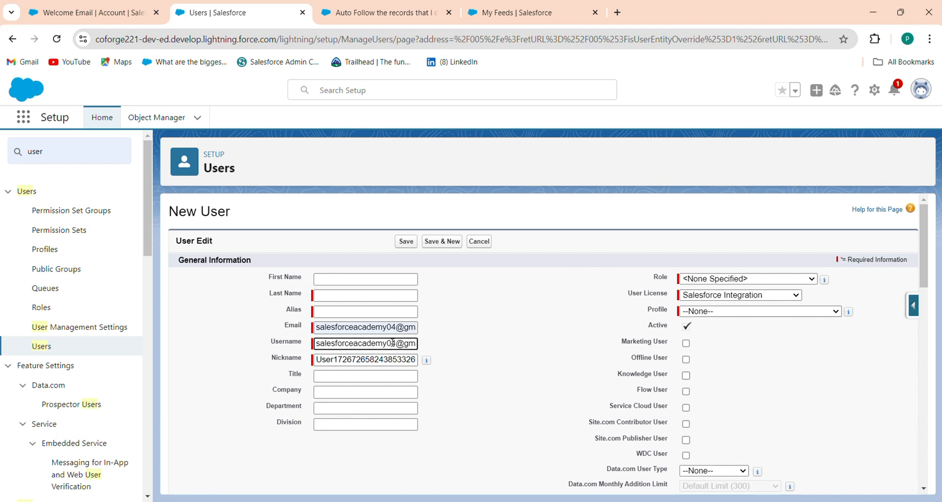
click(348, 305)
click(354, 295)
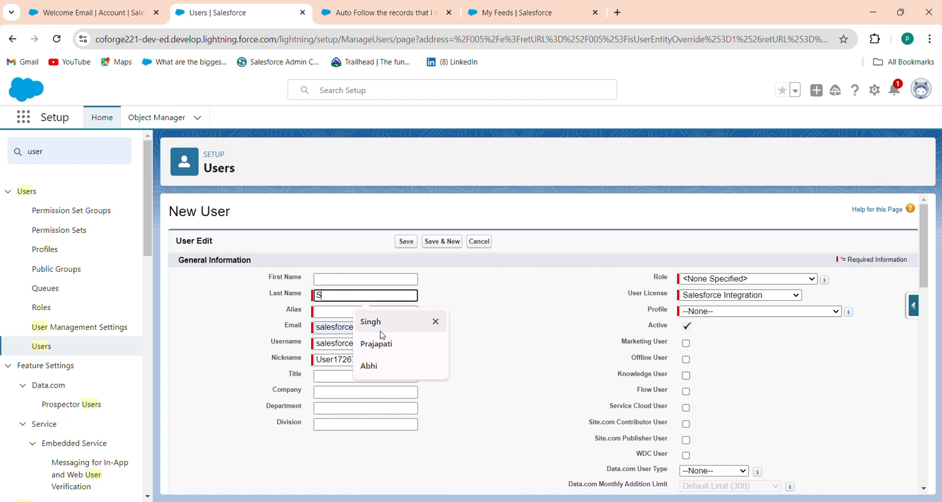
text(Sam)
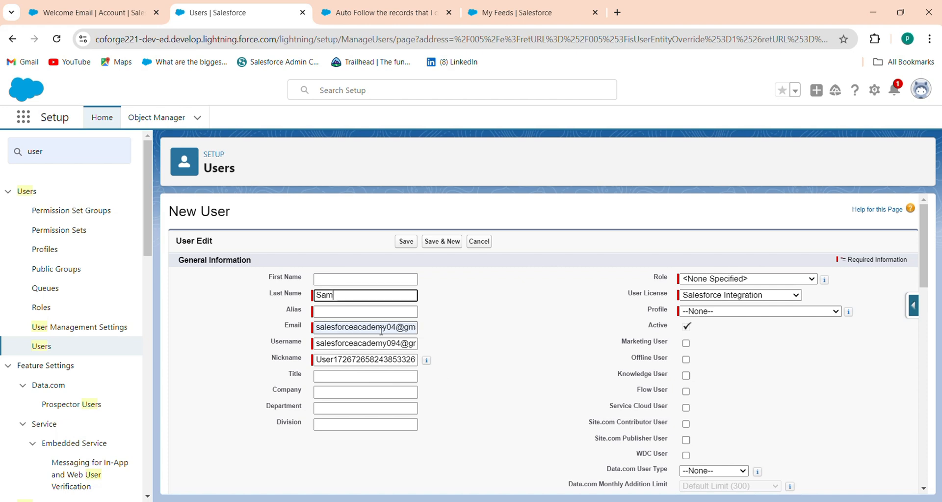
click(387, 310)
click(561, 323)
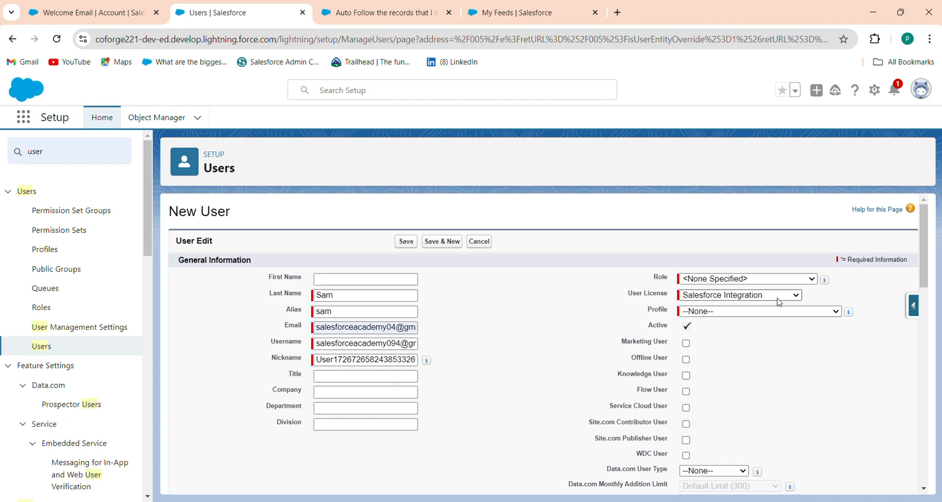
Step: Try the Partner App Subscription license for the new user
click(780, 295)
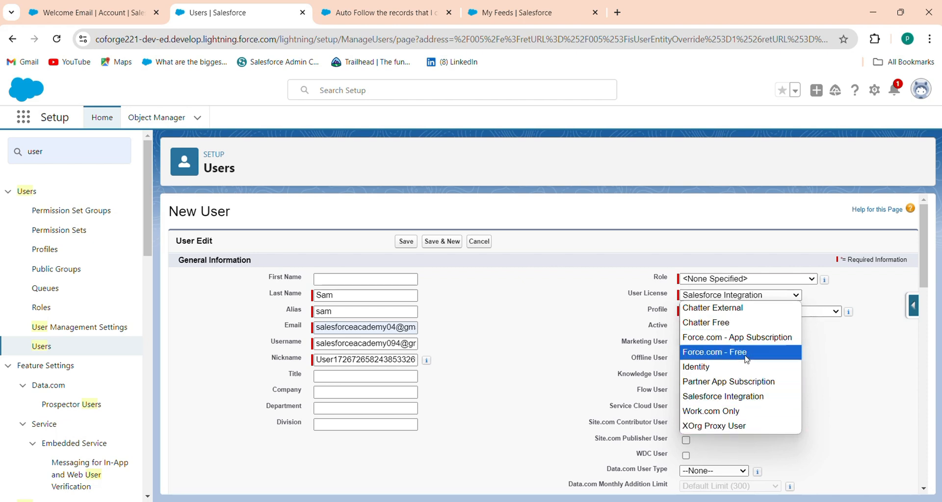
key(Up)
key(Up)
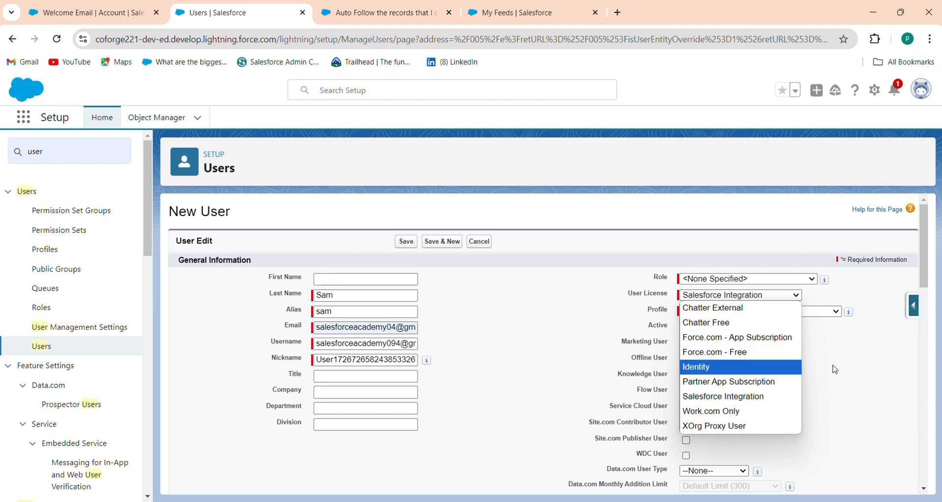
double_click(769, 380)
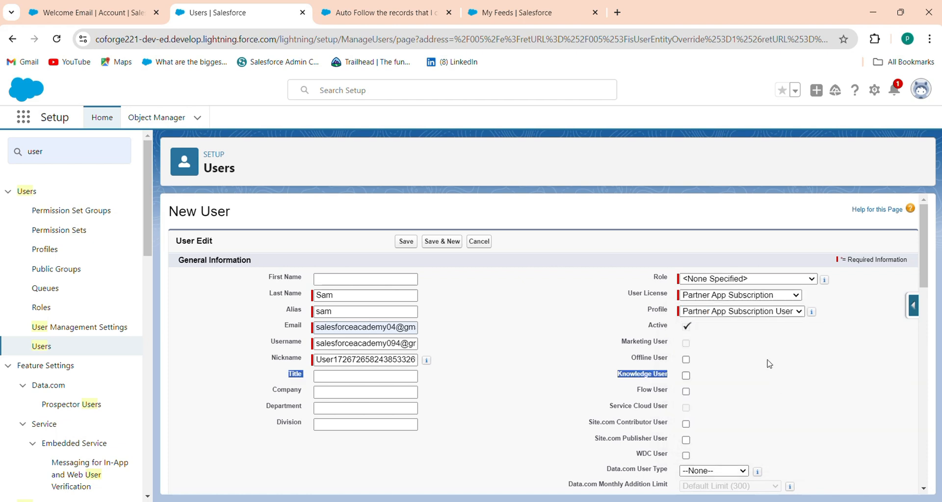
Step: Set the new user's license to Force.com - Free with the Force.com - Free User profile
click(746, 295)
click(741, 351)
click(756, 311)
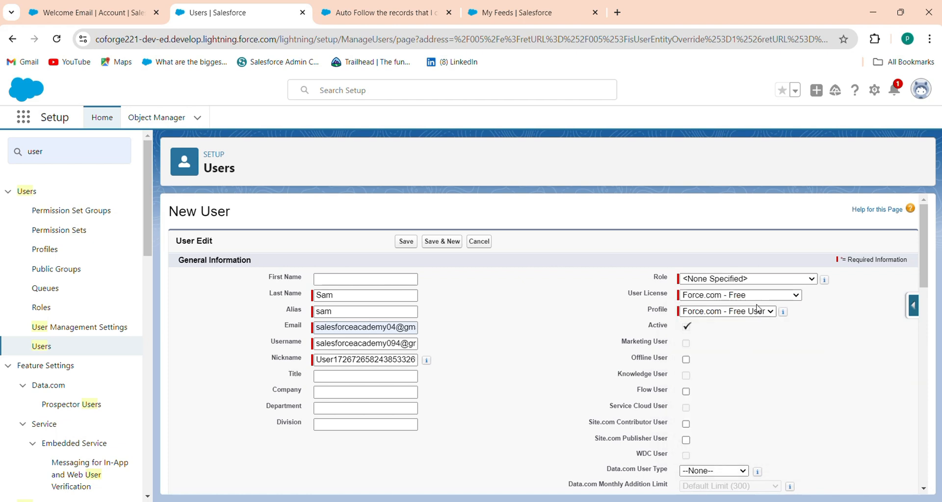
click(593, 318)
Step: Turn off generating a new password and notifying the user immediately, then save the new user
scroll(456, 269, down, 15)
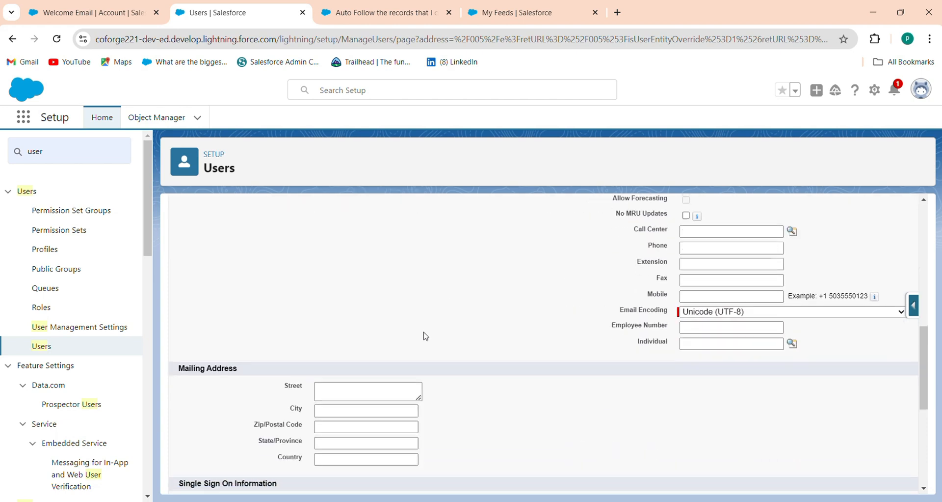
click(336, 453)
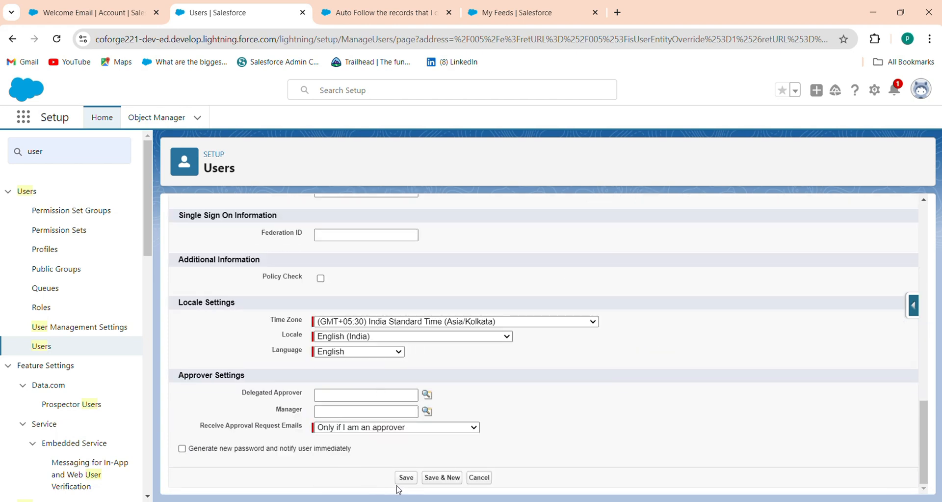
click(411, 482)
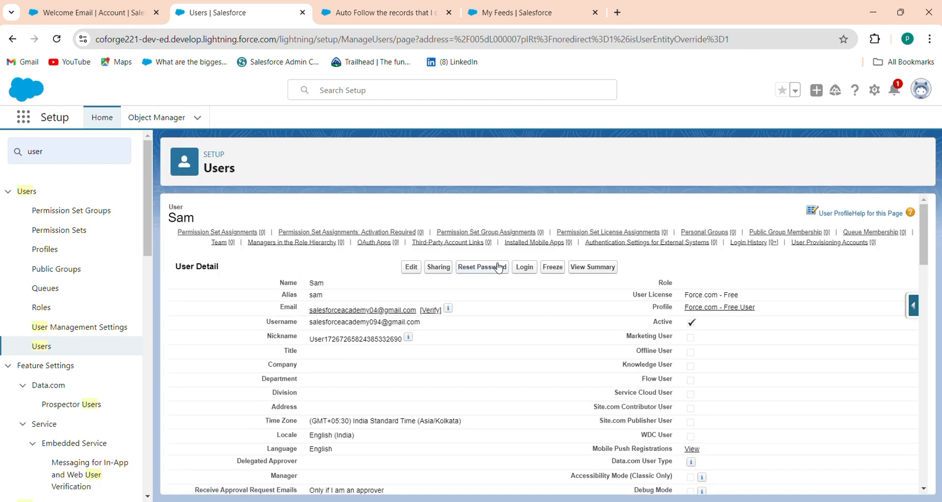
Step: Log in as the newly created user from the user administration pages and view all tabs available to that user
click(522, 267)
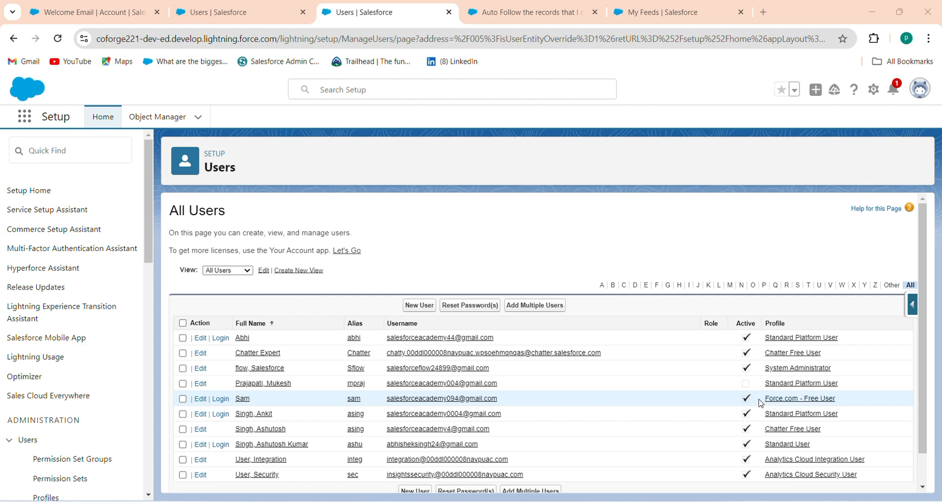
click(222, 398)
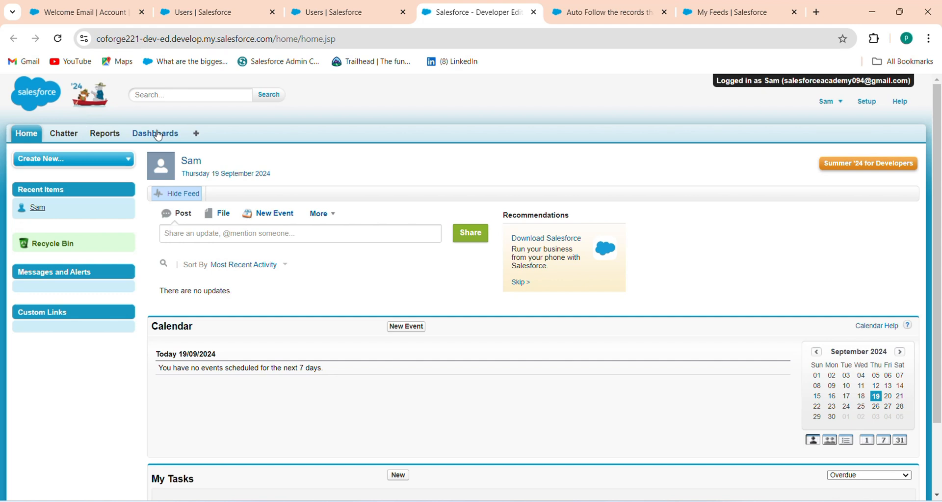
click(196, 136)
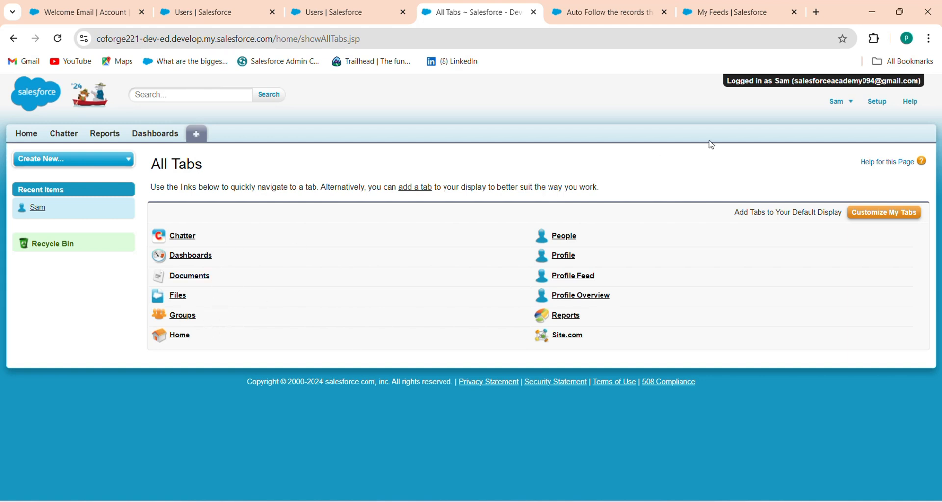
Step: Log out of the new user's session and log back in with the prefilled administrator credentials
click(847, 110)
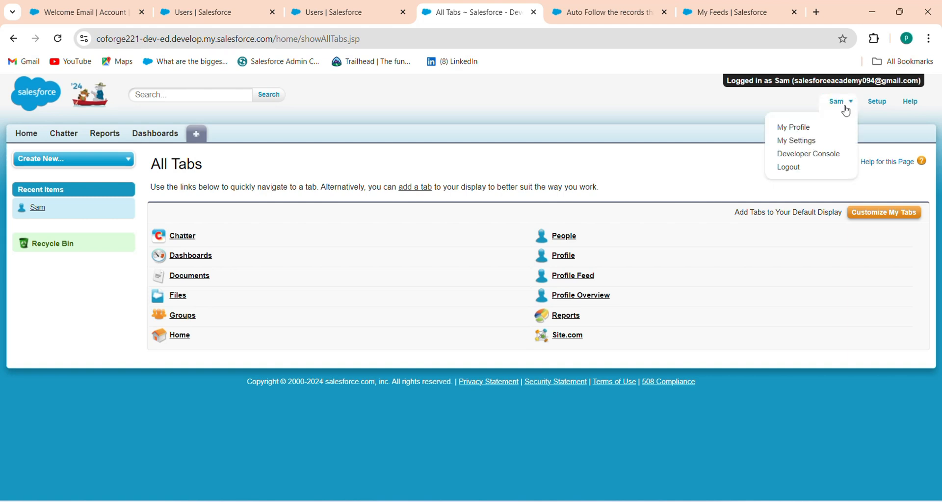
click(807, 169)
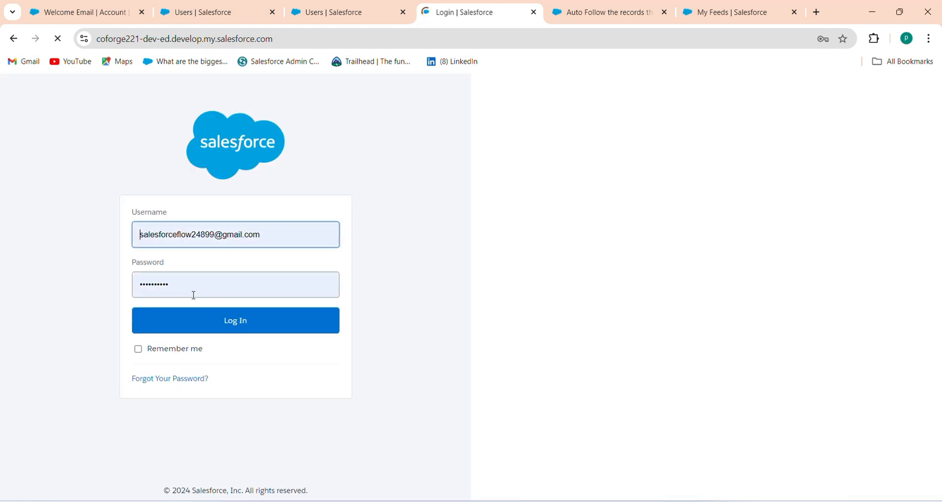
click(240, 330)
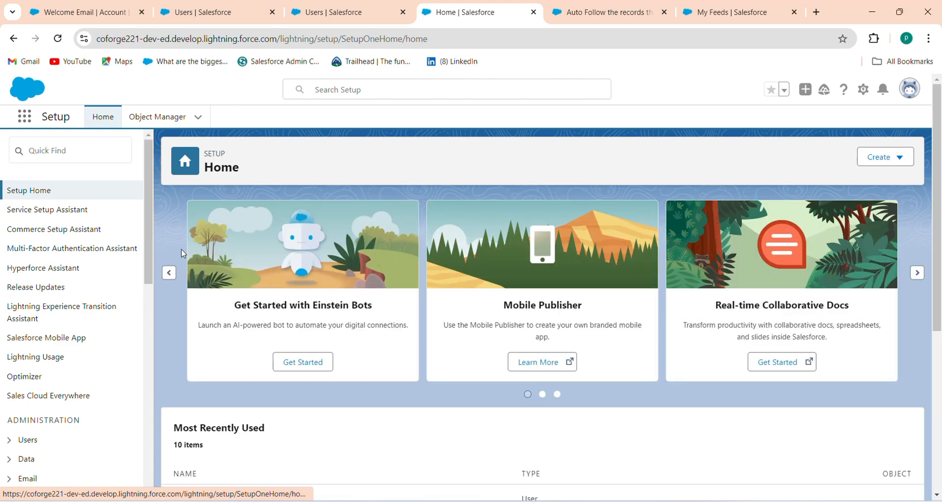
Step: Search Setup for "user" and open the Users page
click(55, 150)
text(u)
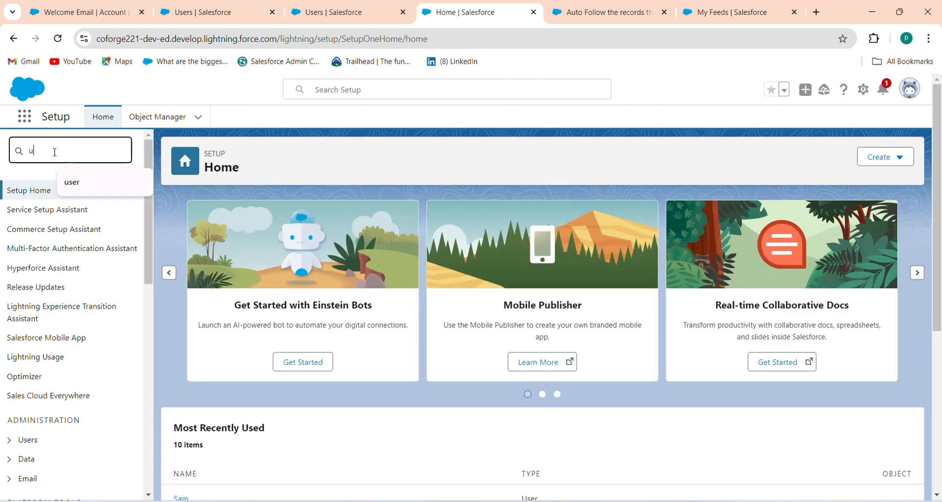
click(78, 187)
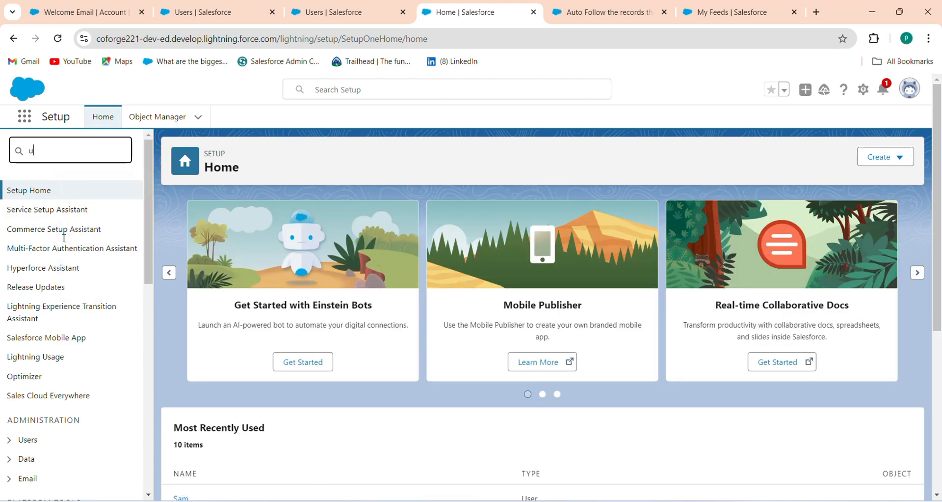
text(ser)
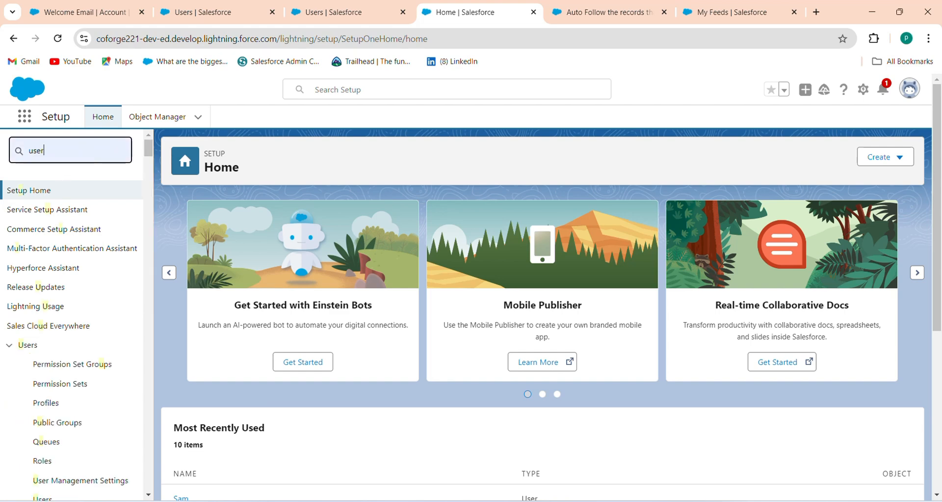
click(45, 346)
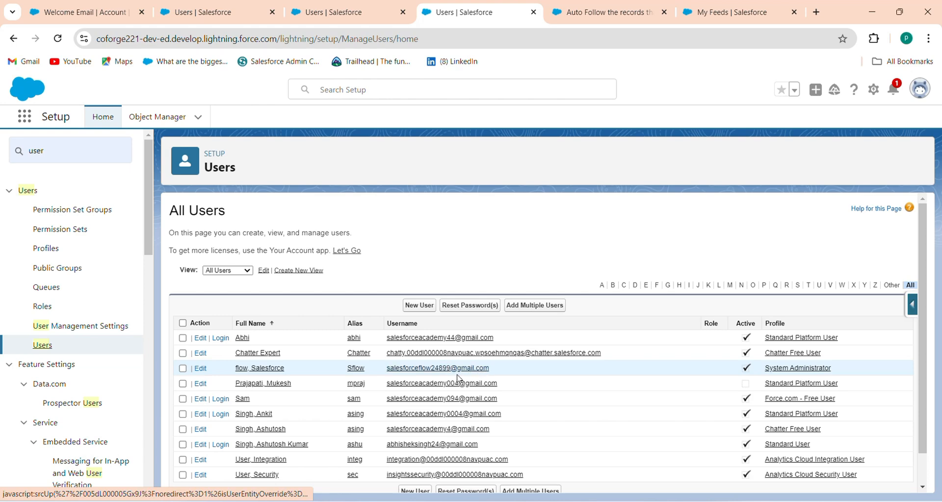
Step: Edit the new test user to use the Salesforce Platform license with the Standard Platform User profile, and save
scroll(458, 376, down, 1)
click(199, 359)
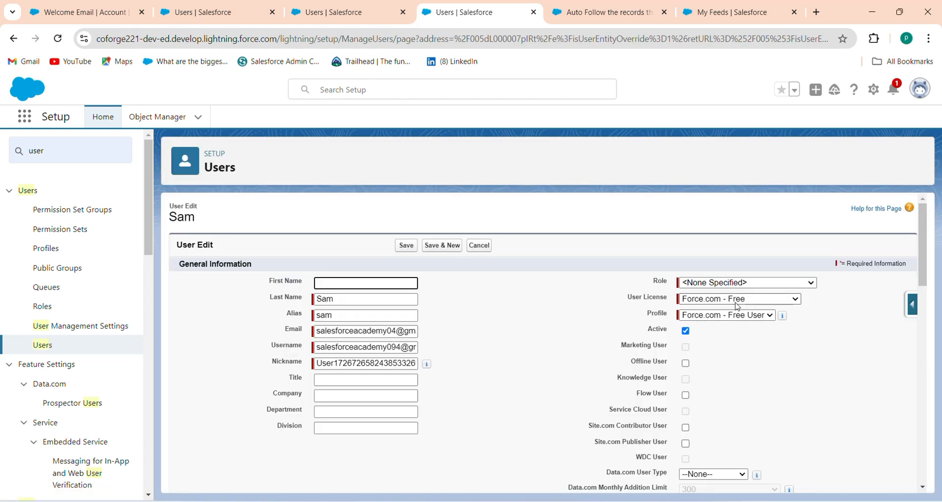
click(740, 301)
click(738, 371)
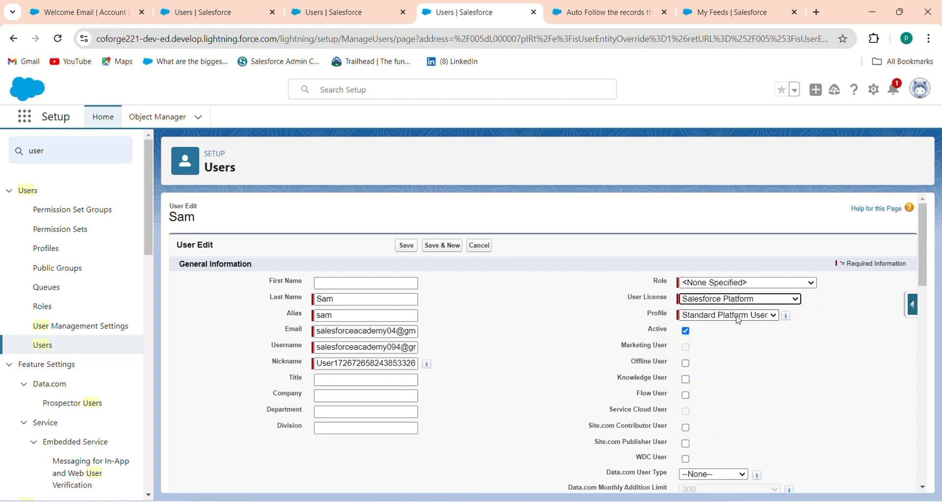
click(407, 246)
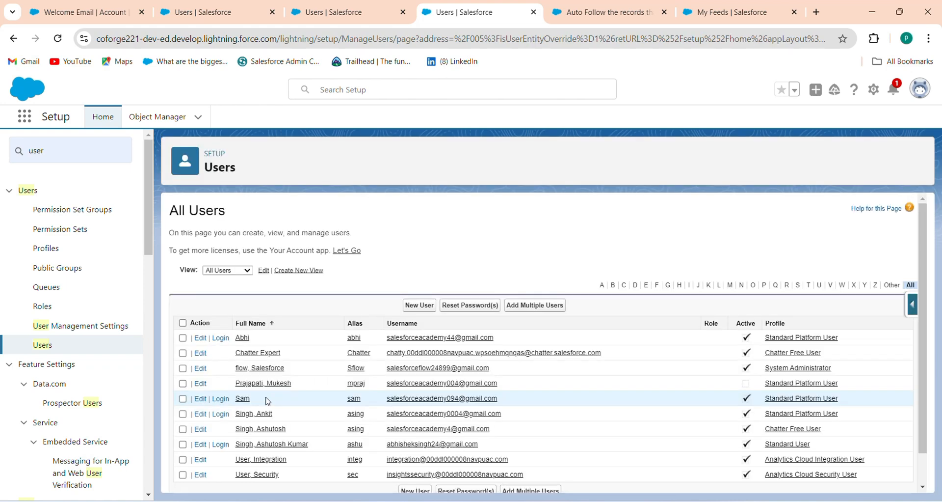
Step: Log in as the test user, find the Accounts list by searching for "Acc", and close the Go Mobile prompt
click(221, 398)
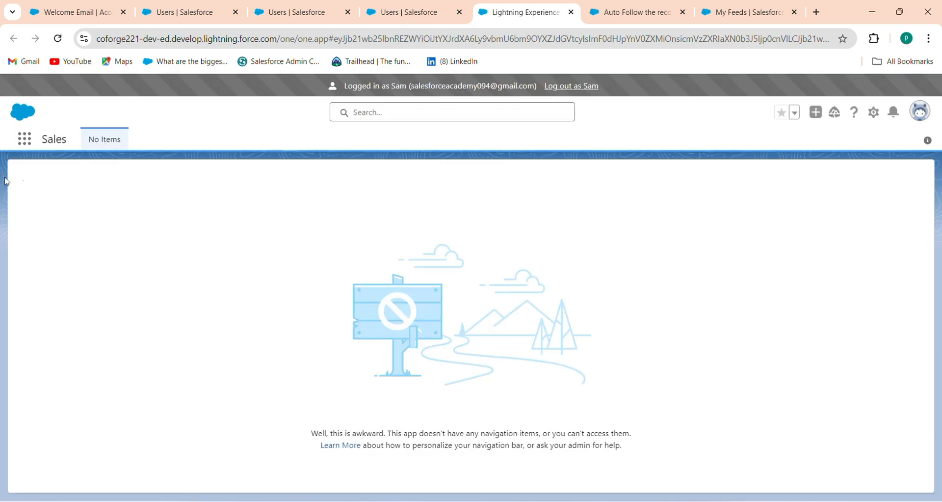
click(24, 139)
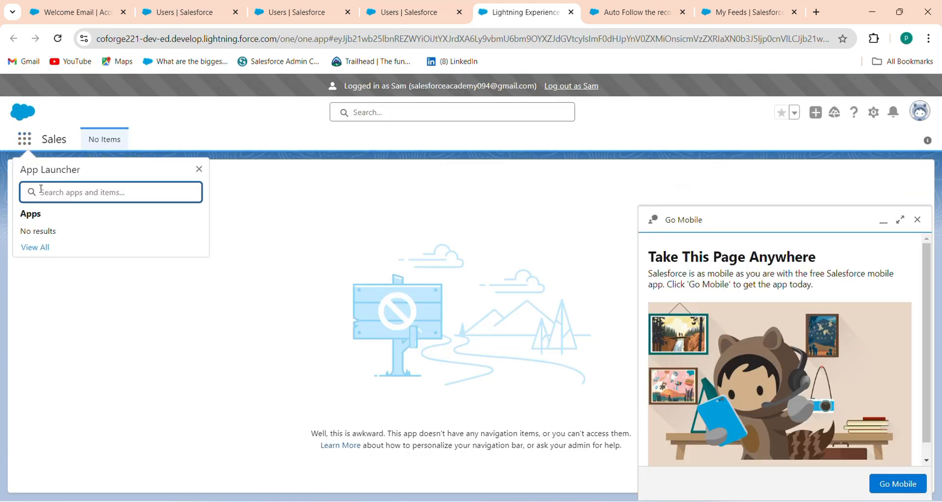
text(Acc)
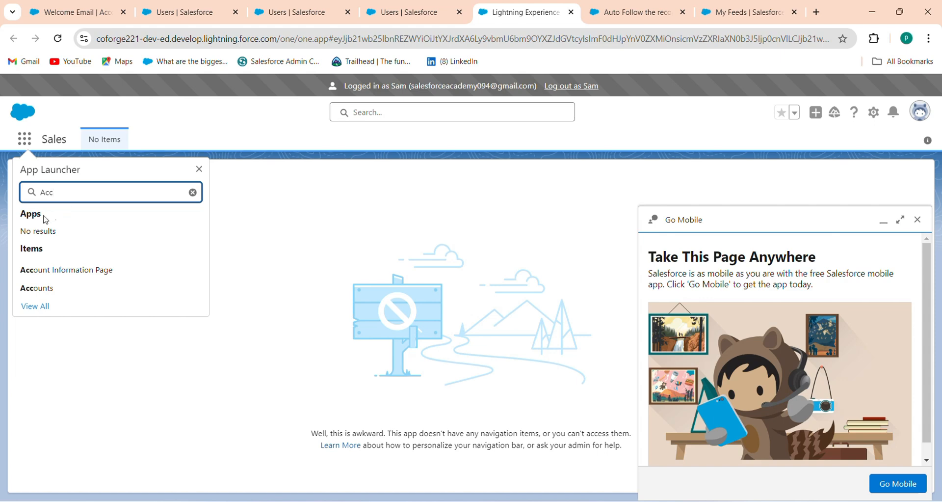
click(39, 288)
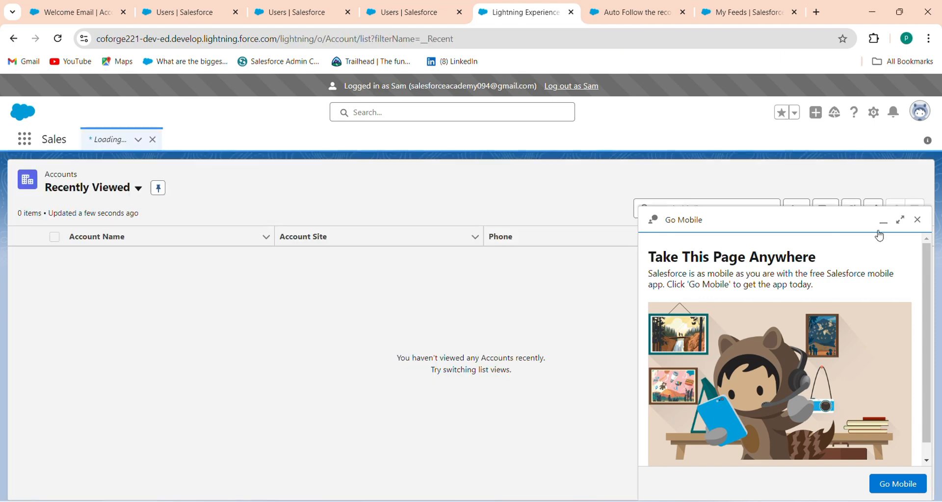
click(918, 220)
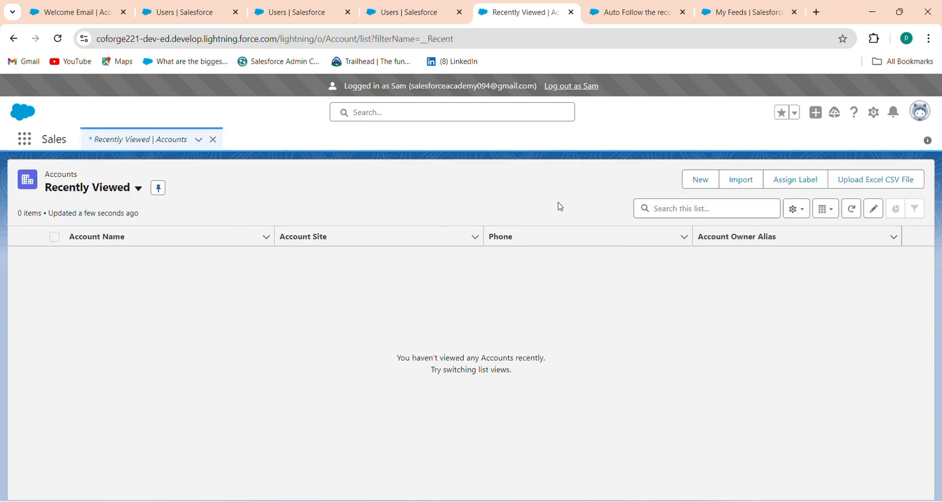
Step: Create and save a new account named "Testing Opportunity 1"
click(699, 179)
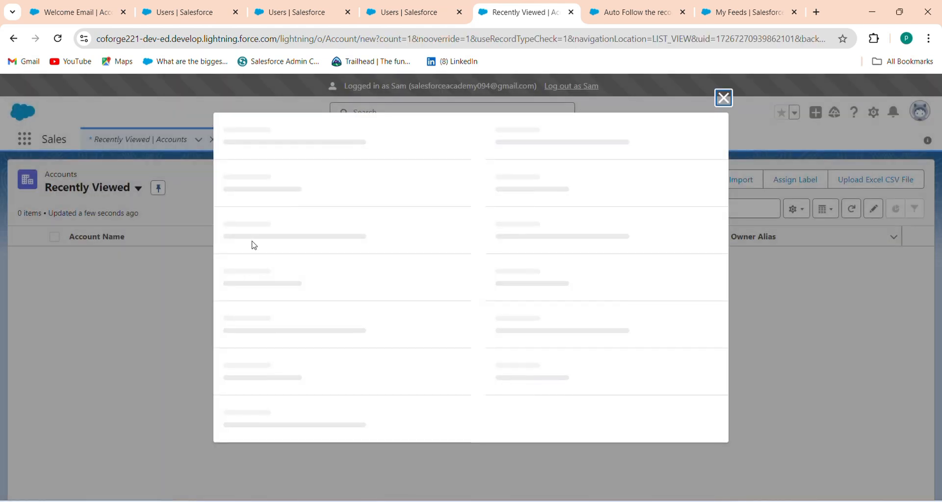
click(304, 254)
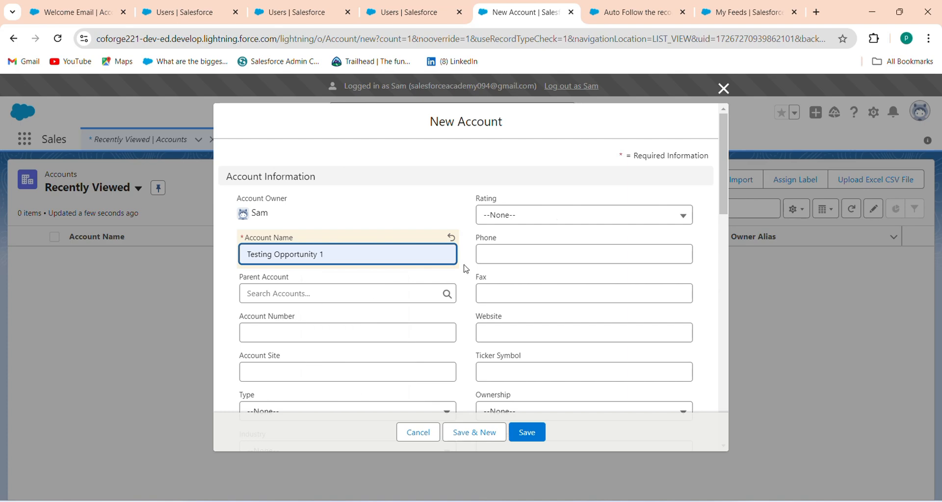
click(527, 433)
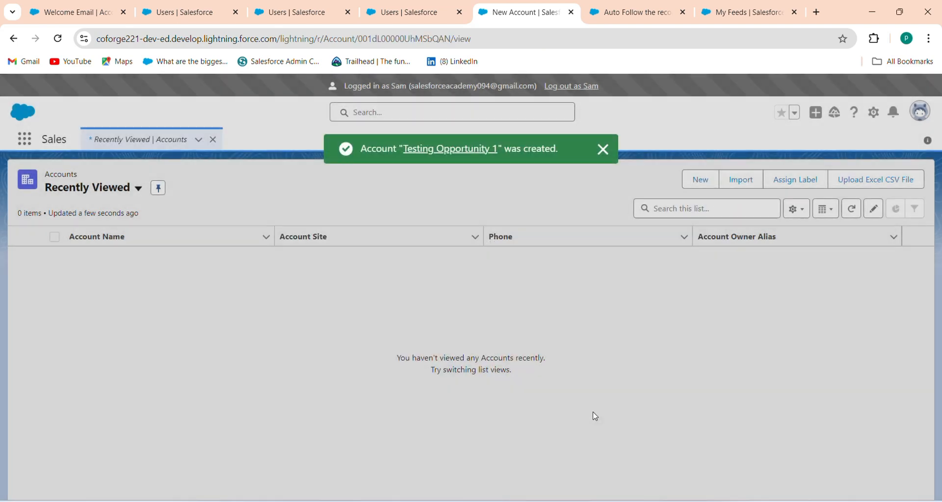